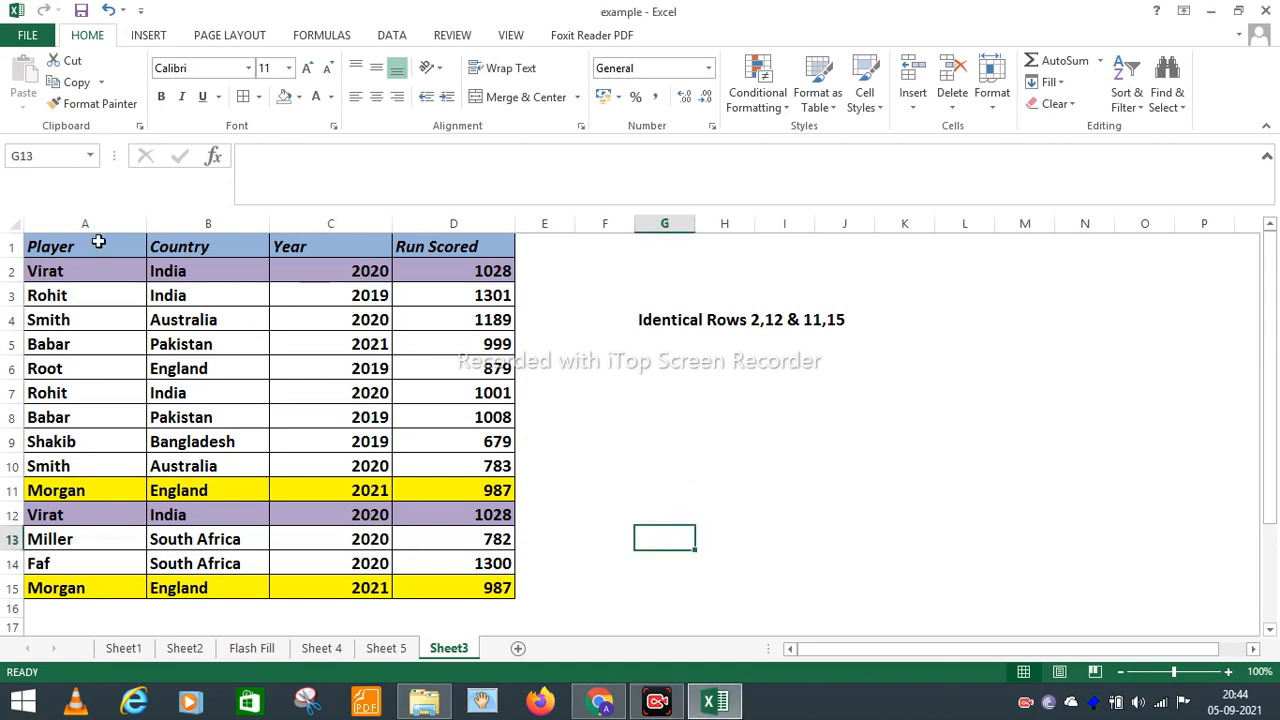
# Examine the Player, Country, Year and Run Scored headers, the records beneath them, and the note about identical rows in G4.
pyautogui.click(98, 242)
pyautogui.press('F2')
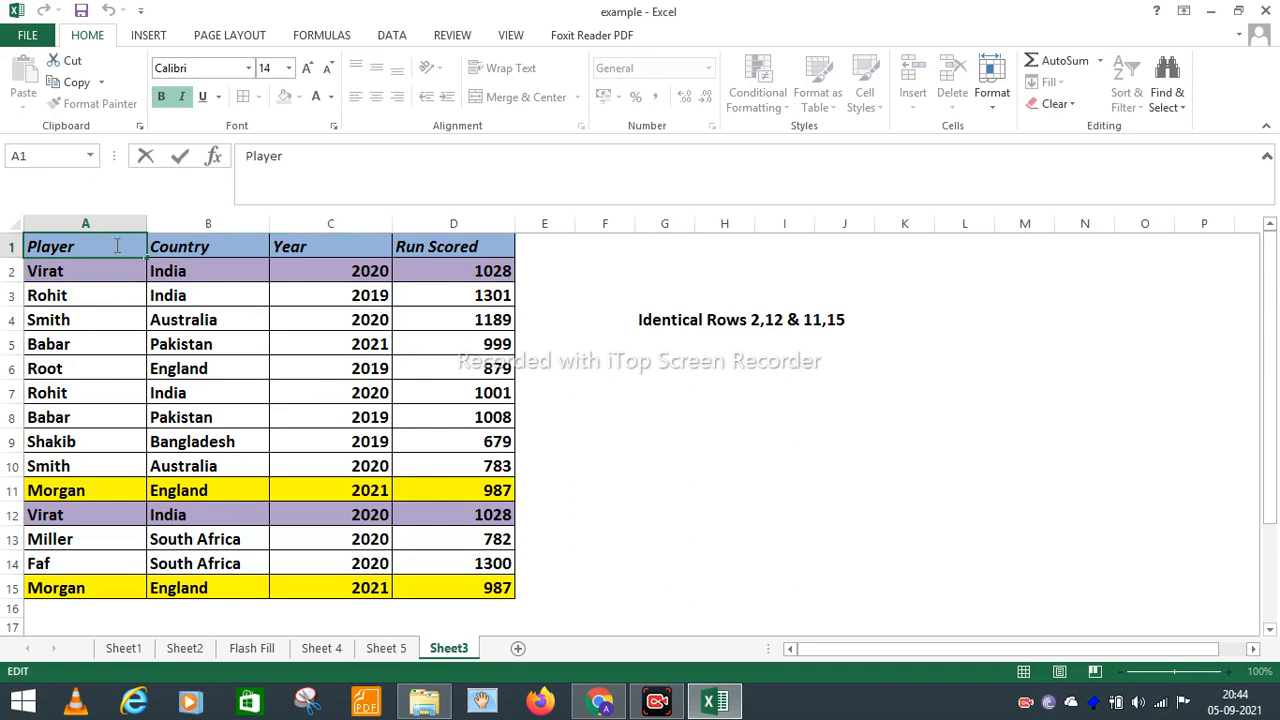
pyautogui.click(208, 246)
pyautogui.click(52, 242)
pyautogui.press('Right')
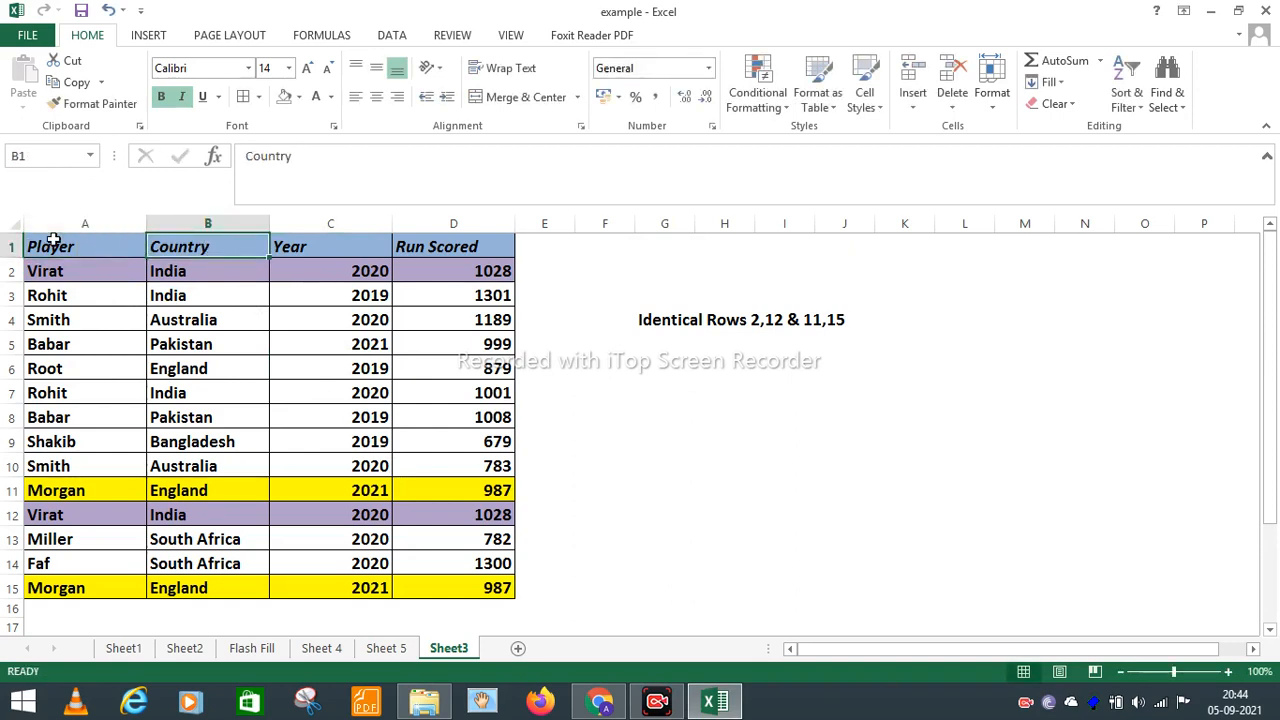
pyautogui.press('Right')
pyautogui.press('Right')
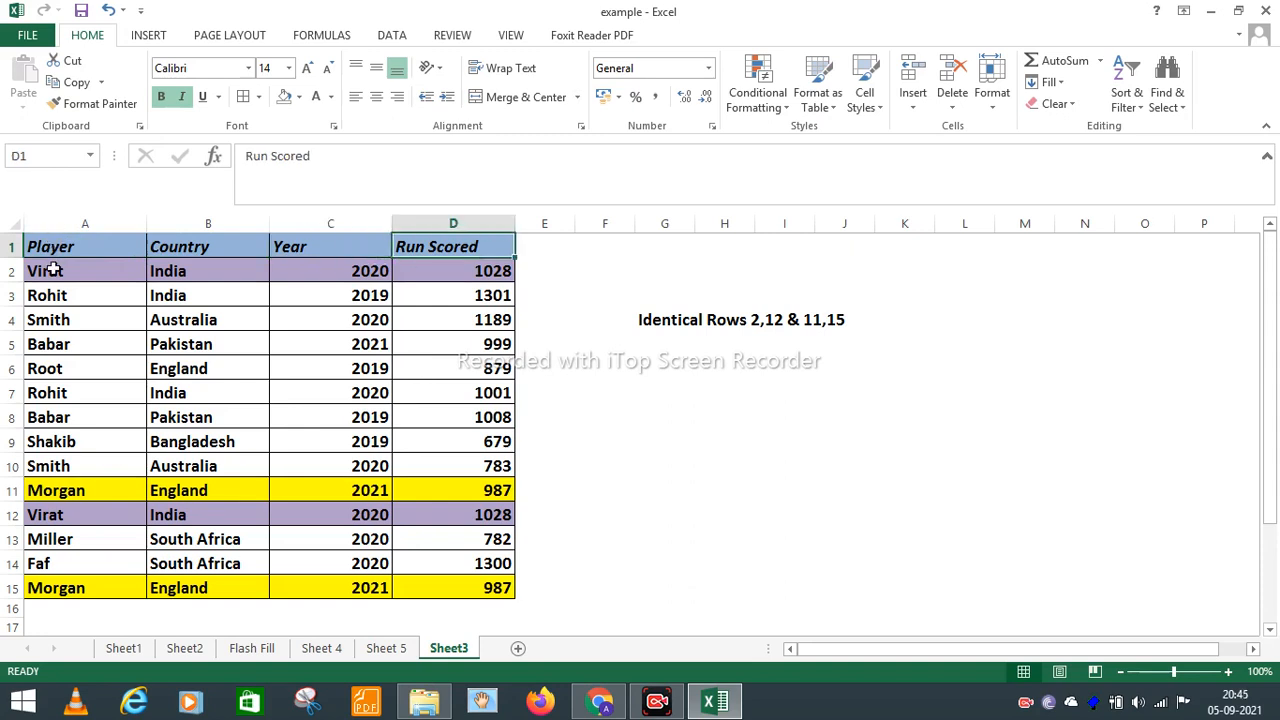
pyautogui.moveTo(52, 270); pyautogui.dragTo(57, 588)
pyautogui.press('Right')
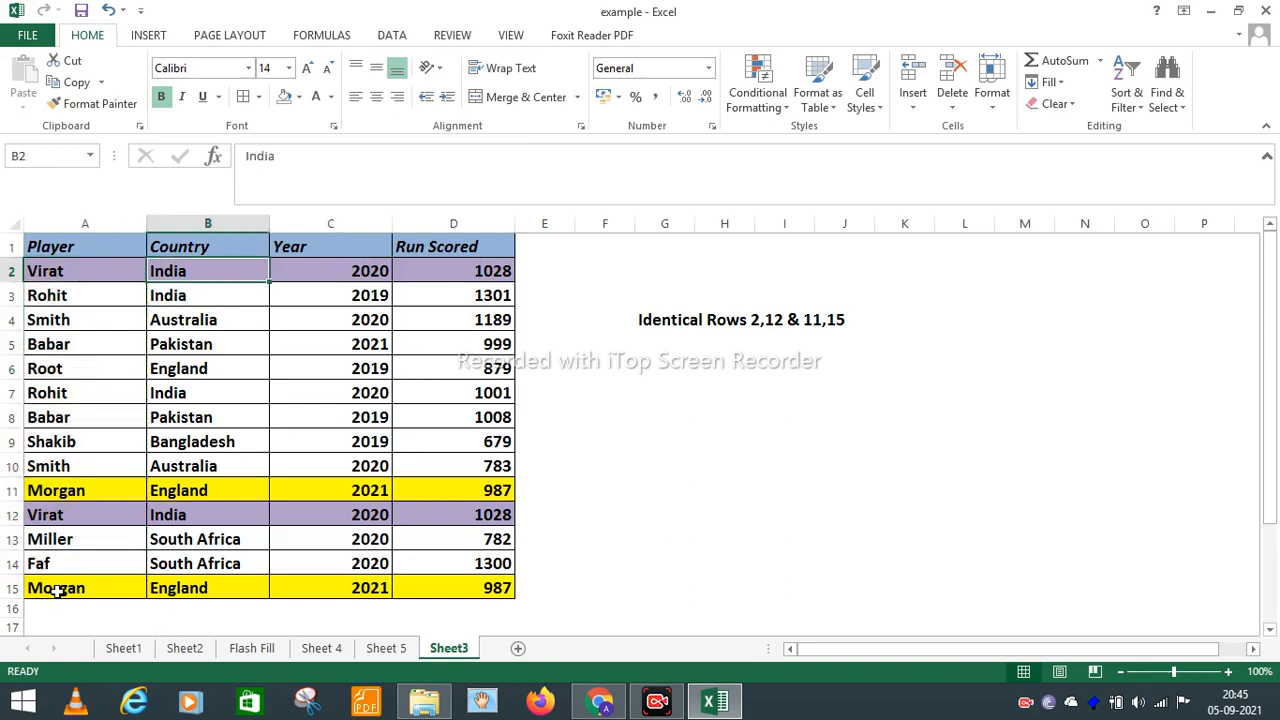
pyautogui.press('Right')
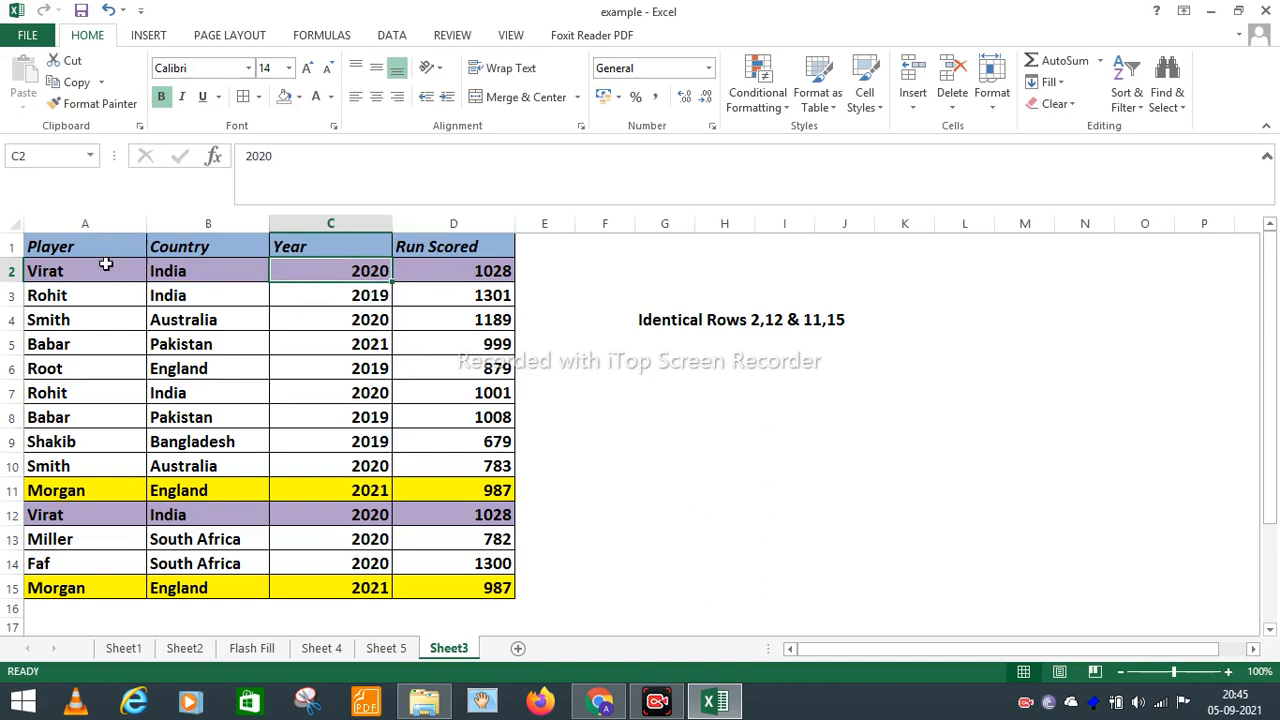
pyautogui.click(68, 278)
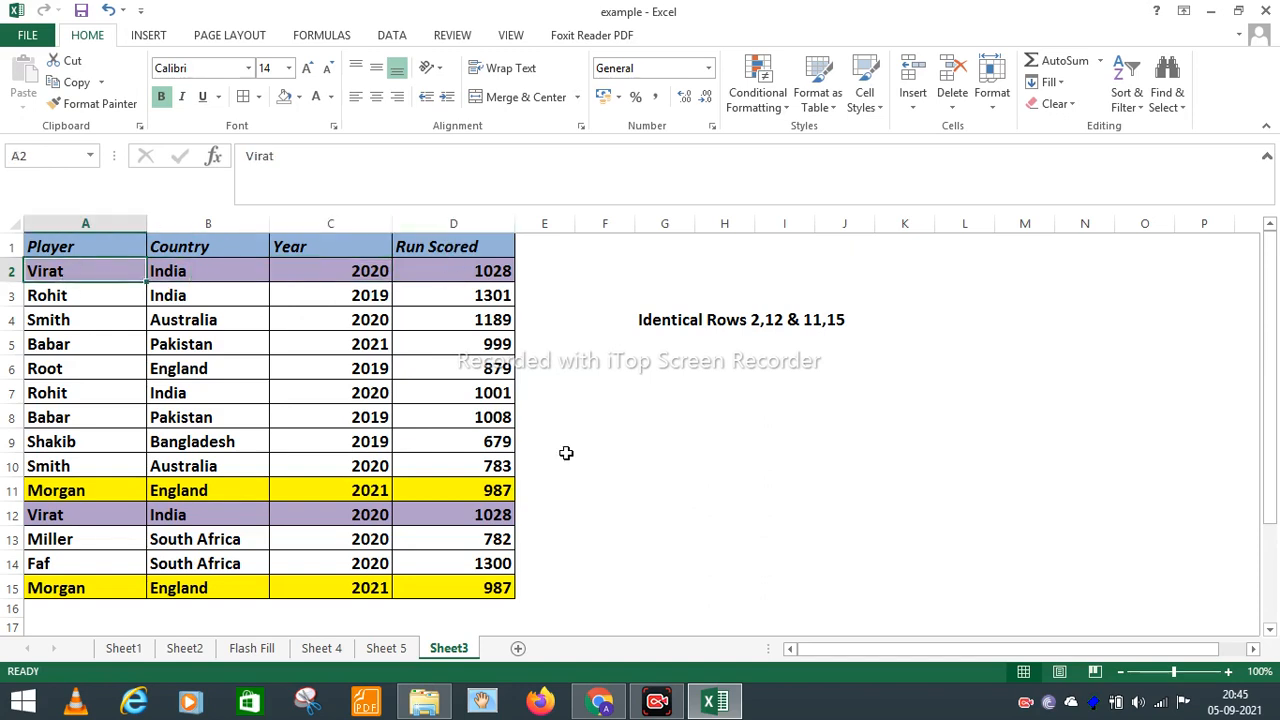
pyautogui.click(665, 320)
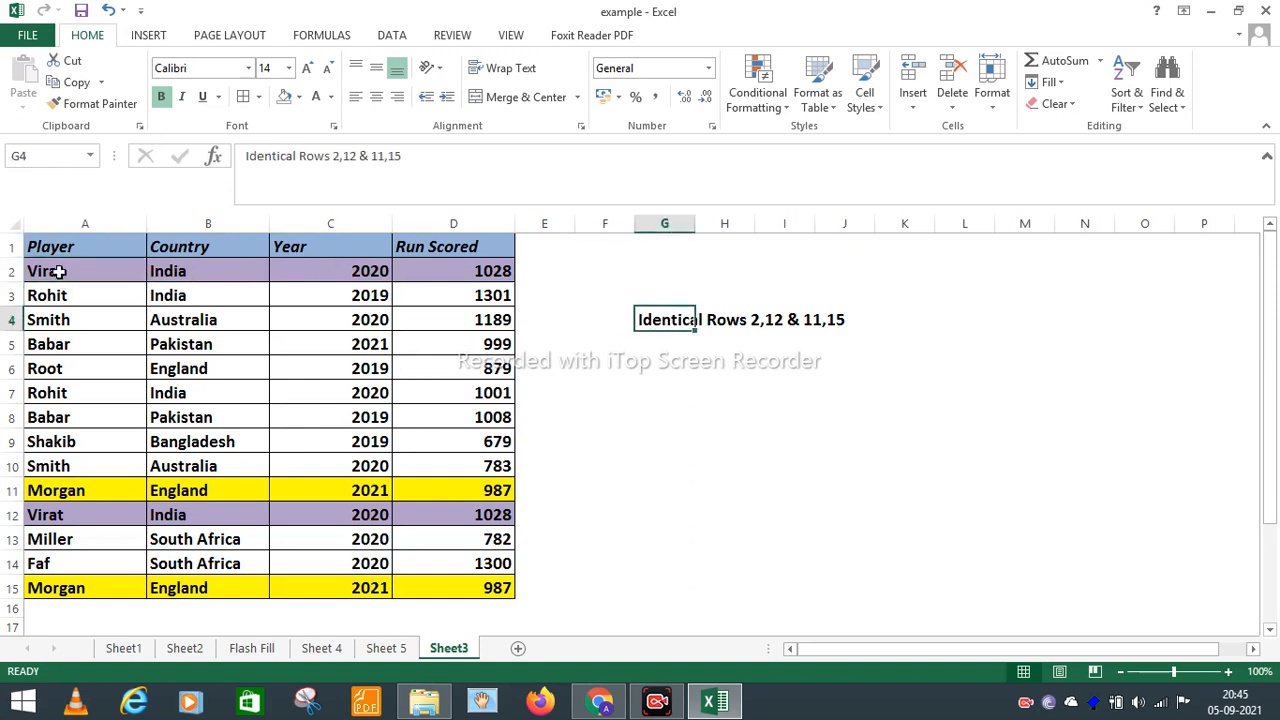
# Compare the purple rows 2 and 12 across columns A to D.
pyautogui.click(59, 272)
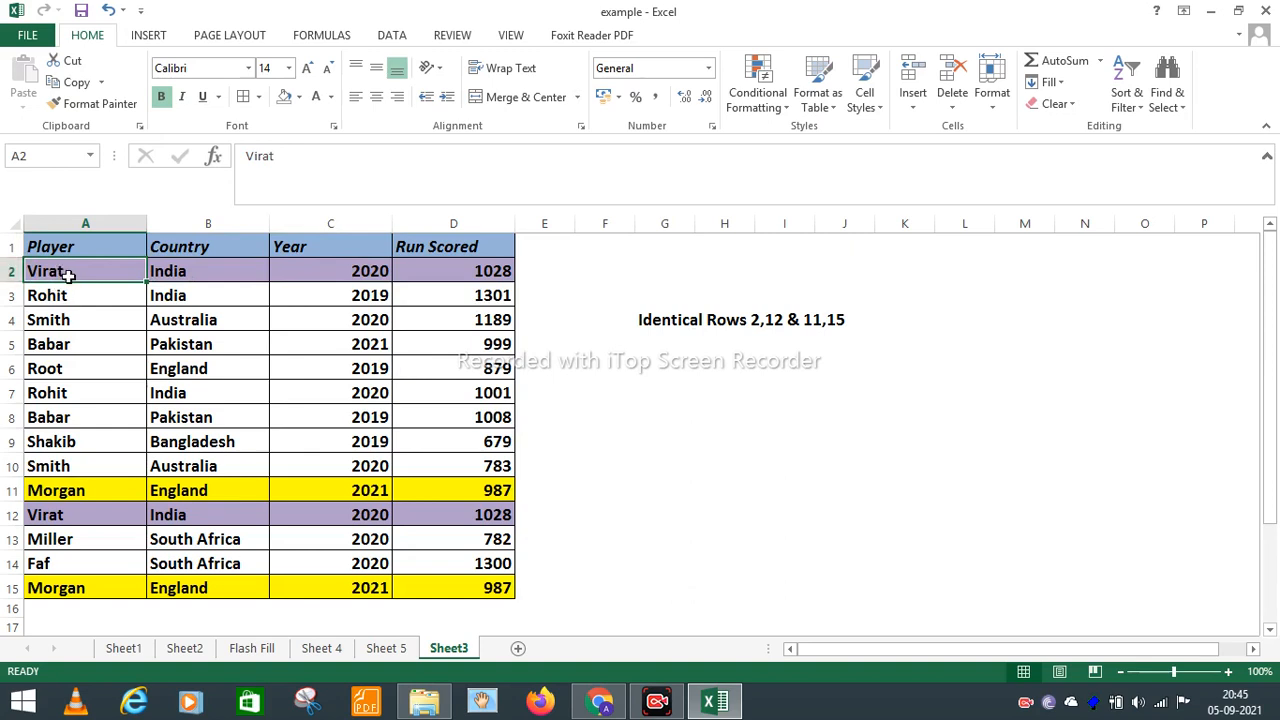
pyautogui.hotkey('shift', 'Right')
pyautogui.hotkey('shift', 'Right')
pyautogui.hotkey('shift', 'Right')
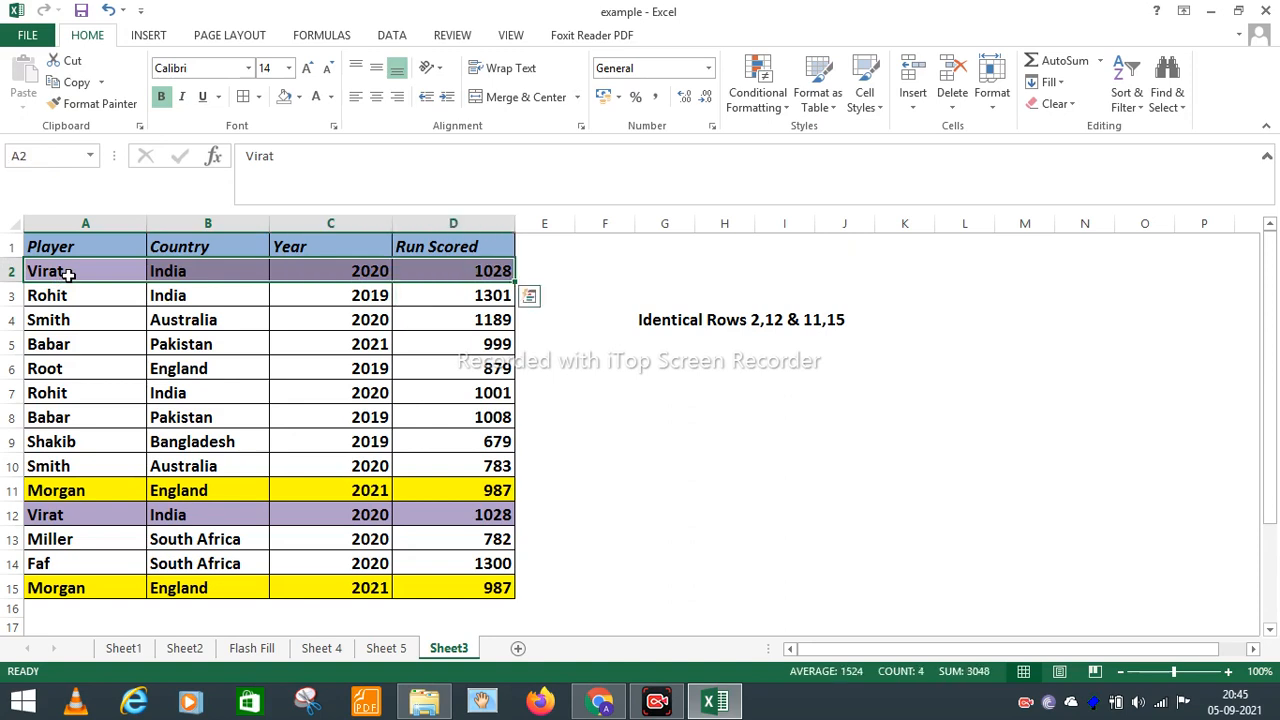
pyautogui.click(49, 514)
pyautogui.hotkey('shift', 'Right')
pyautogui.hotkey('shift', 'Right')
pyautogui.hotkey('shift', 'Right')
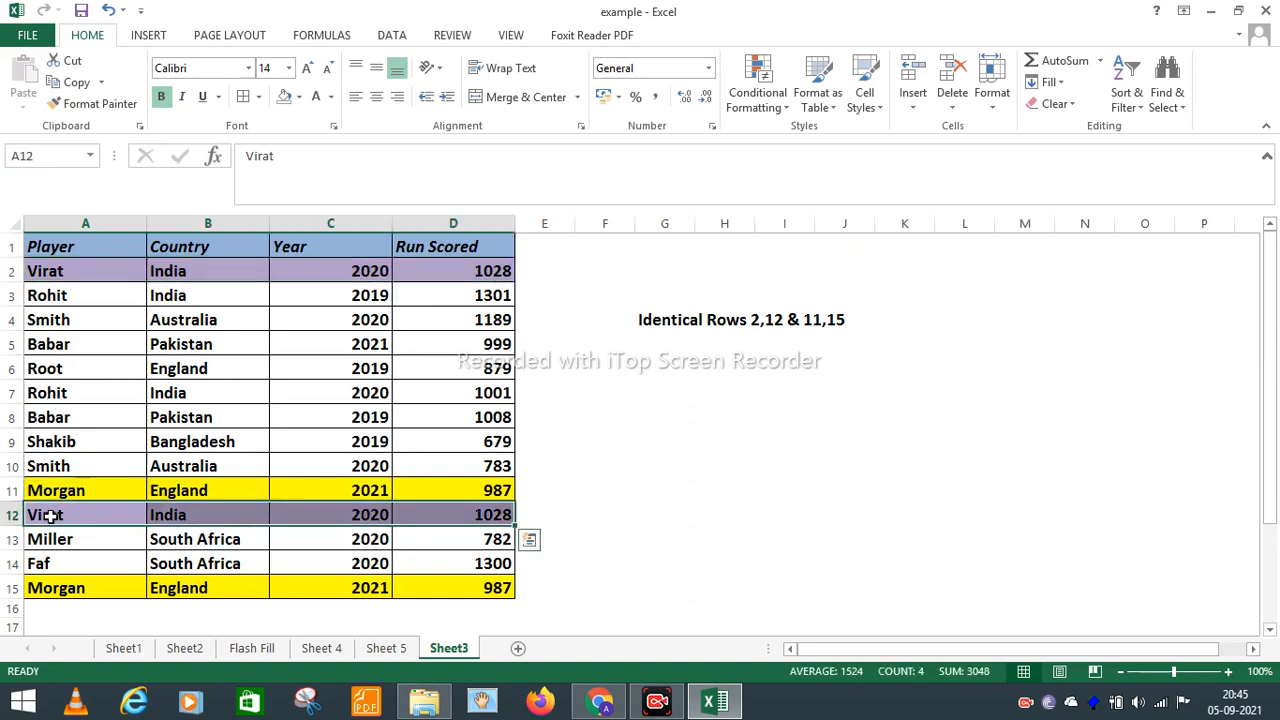
pyautogui.click(666, 483)
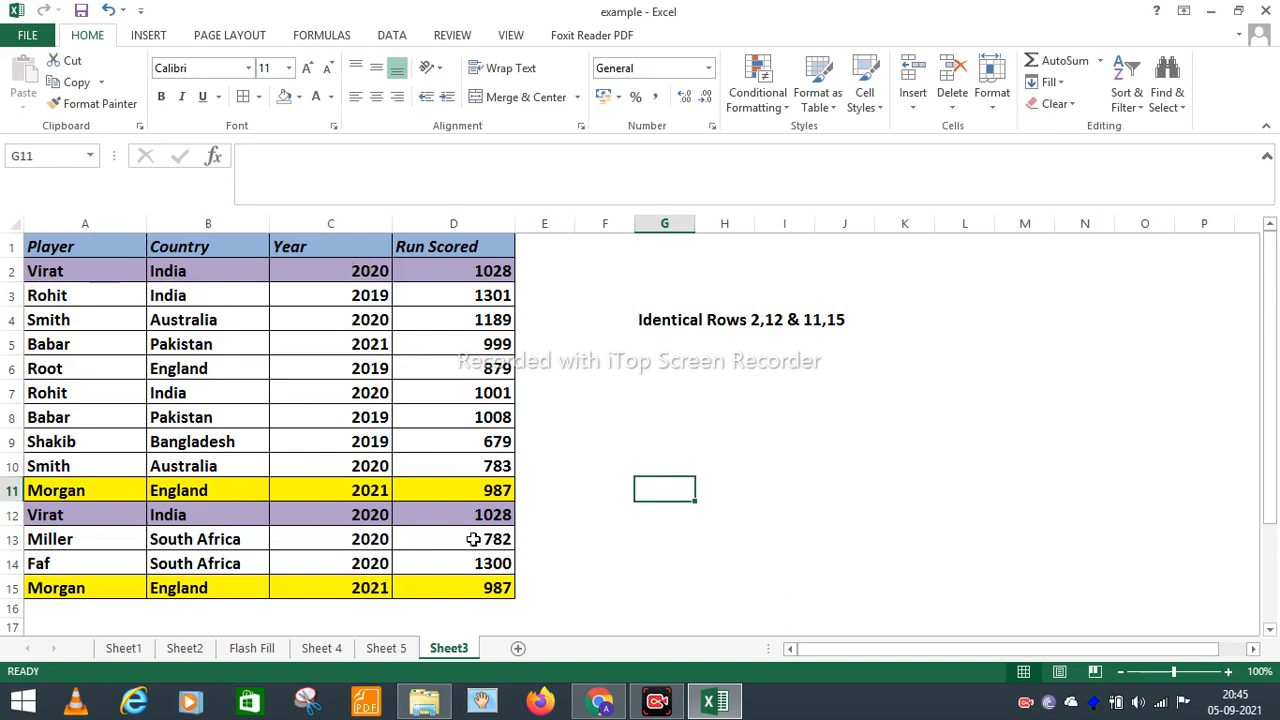
# Compare the yellow rows 11 and 15 across the Player, Country, Year and Run Scored columns.
pyautogui.click(63, 486)
pyautogui.hotkey('shift', 'Right')
pyautogui.hotkey('shift', 'Right')
pyautogui.hotkey('shift', 'Right')
pyautogui.hotkey('shift', 'Right')
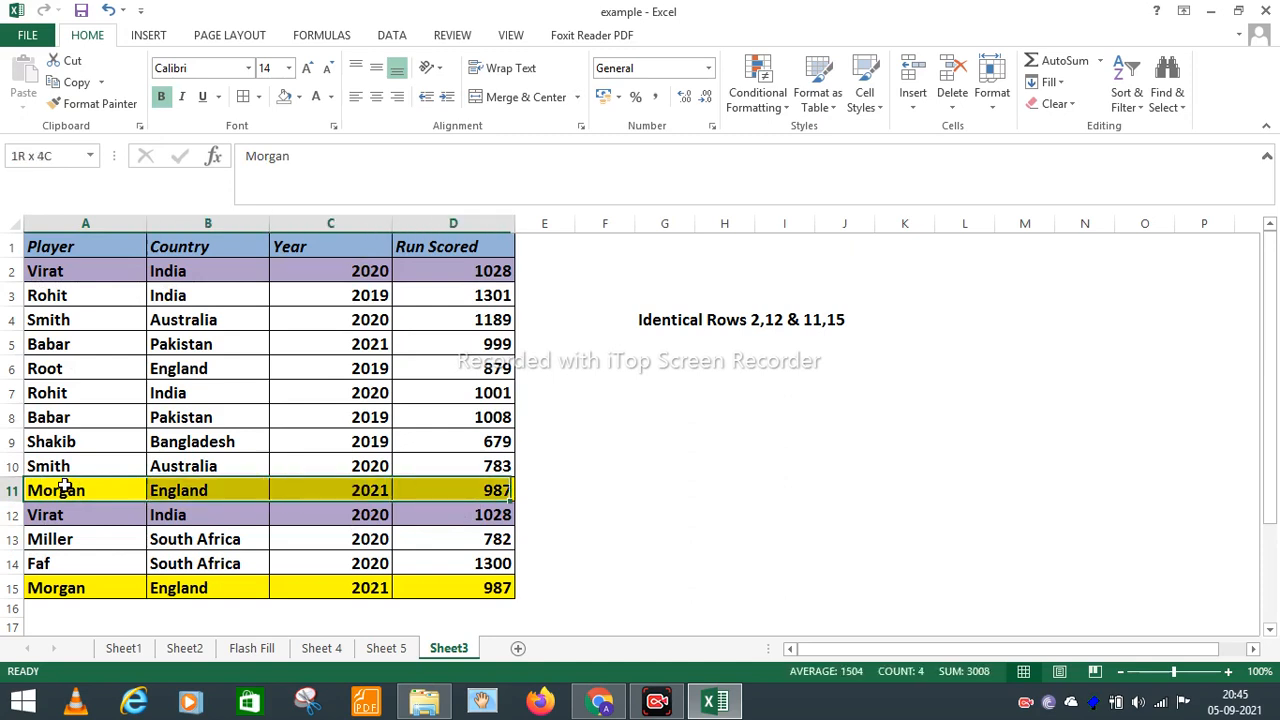
pyautogui.hotkey('shift', 'Left')
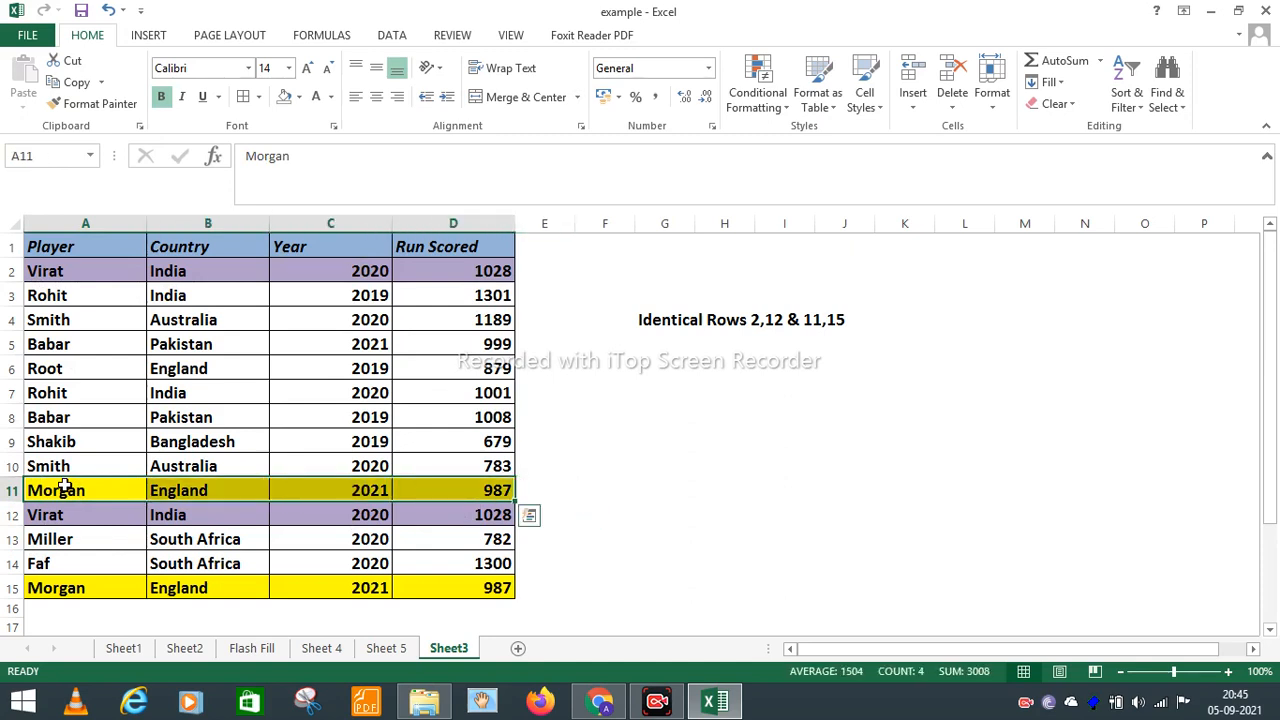
pyautogui.click(60, 585)
pyautogui.hotkey('shift', 'Right')
pyautogui.hotkey('shift', 'Right')
pyautogui.hotkey('shift', 'Right')
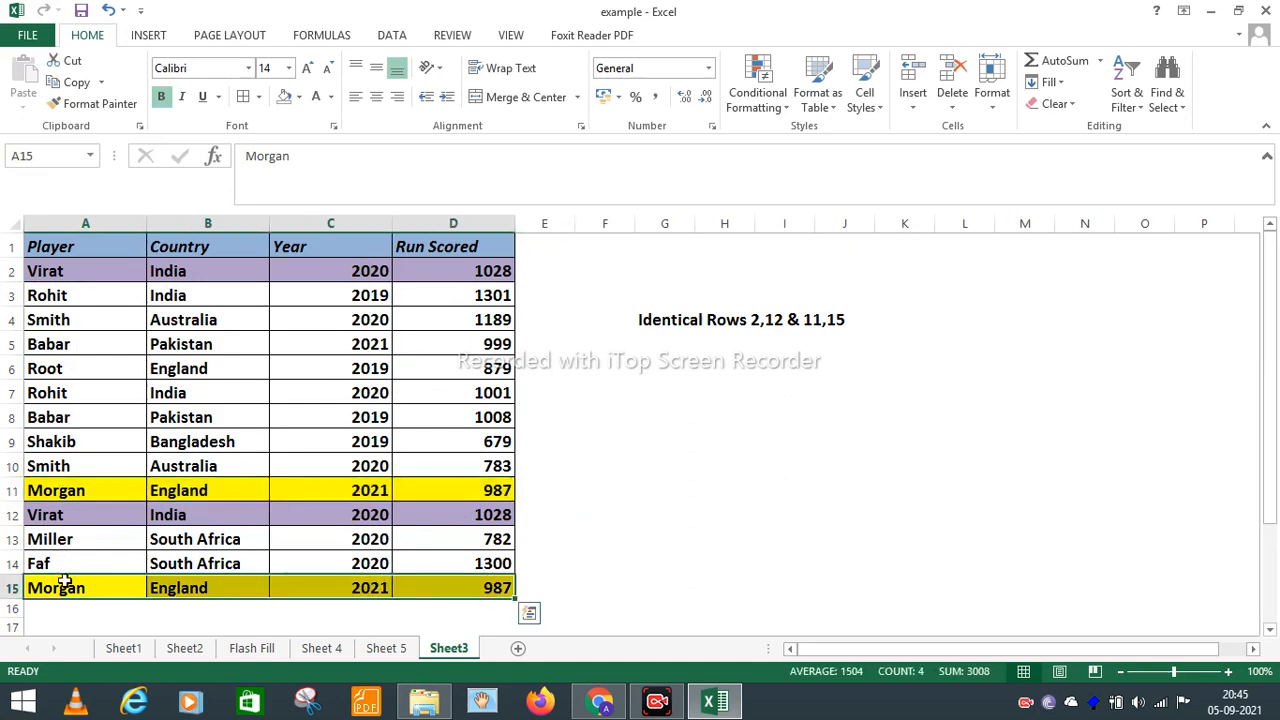
pyautogui.click(107, 482)
pyautogui.press('Right')
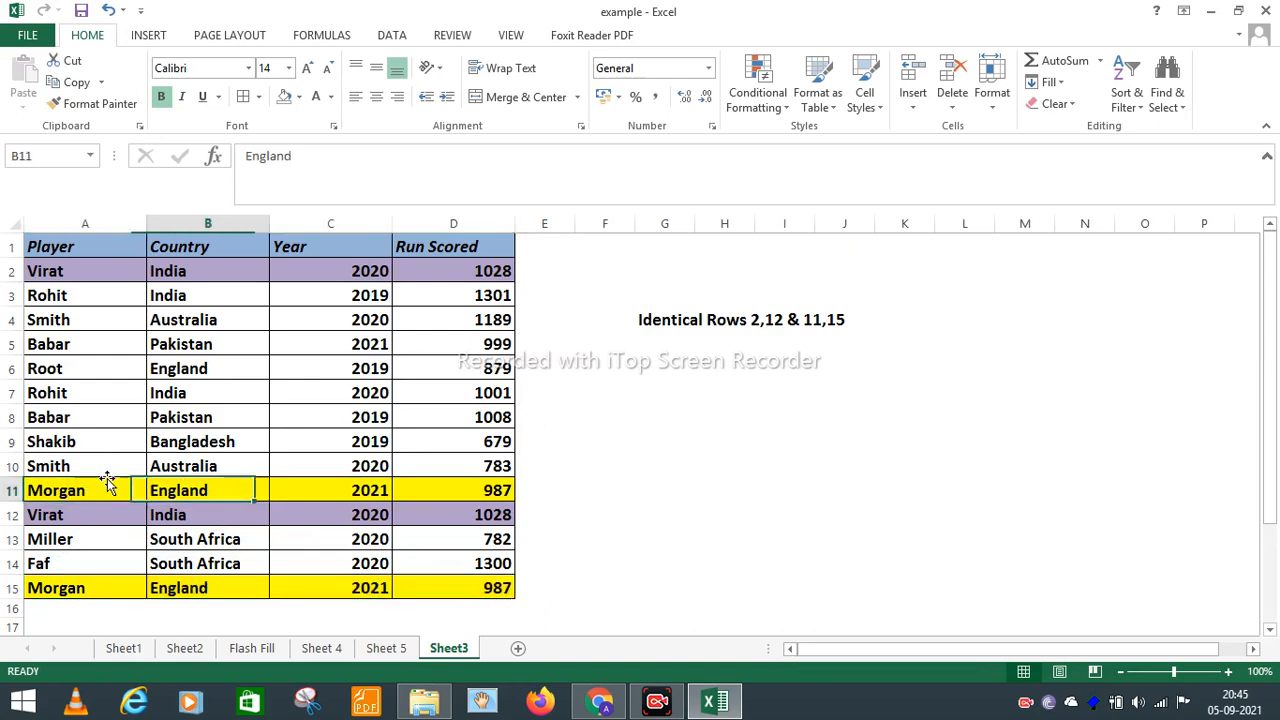
pyautogui.press('Right')
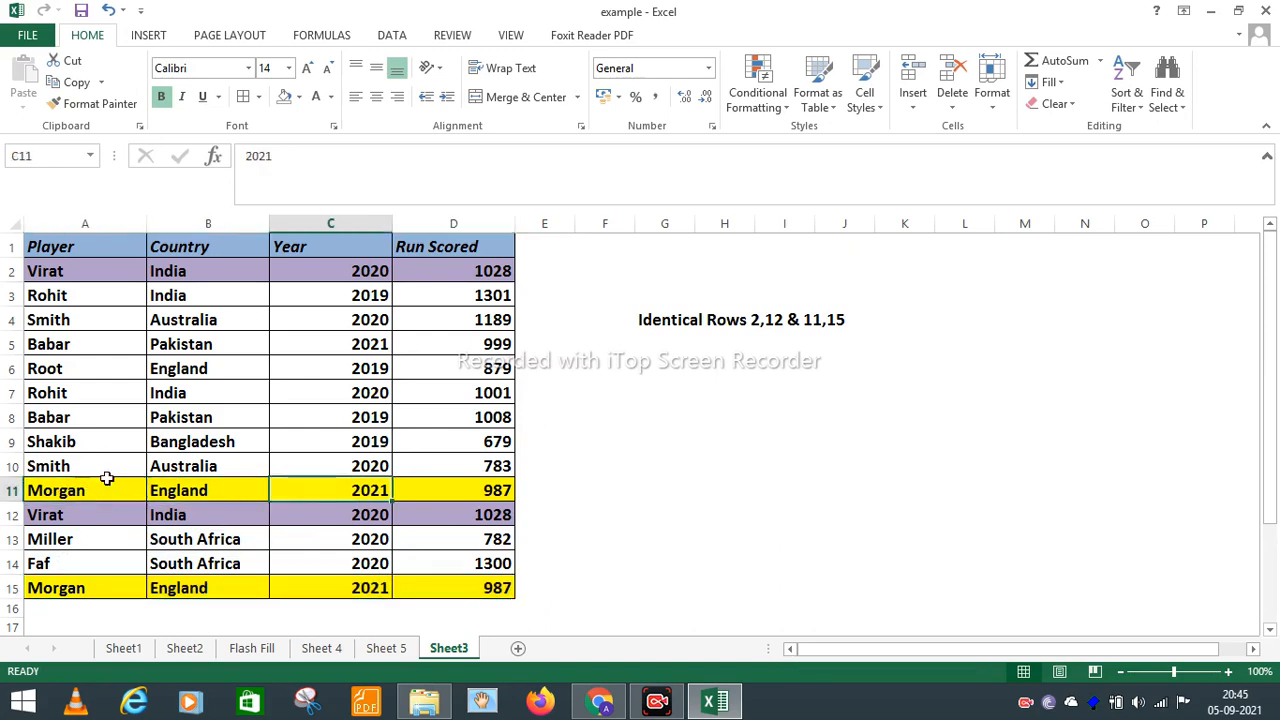
pyautogui.press('Right')
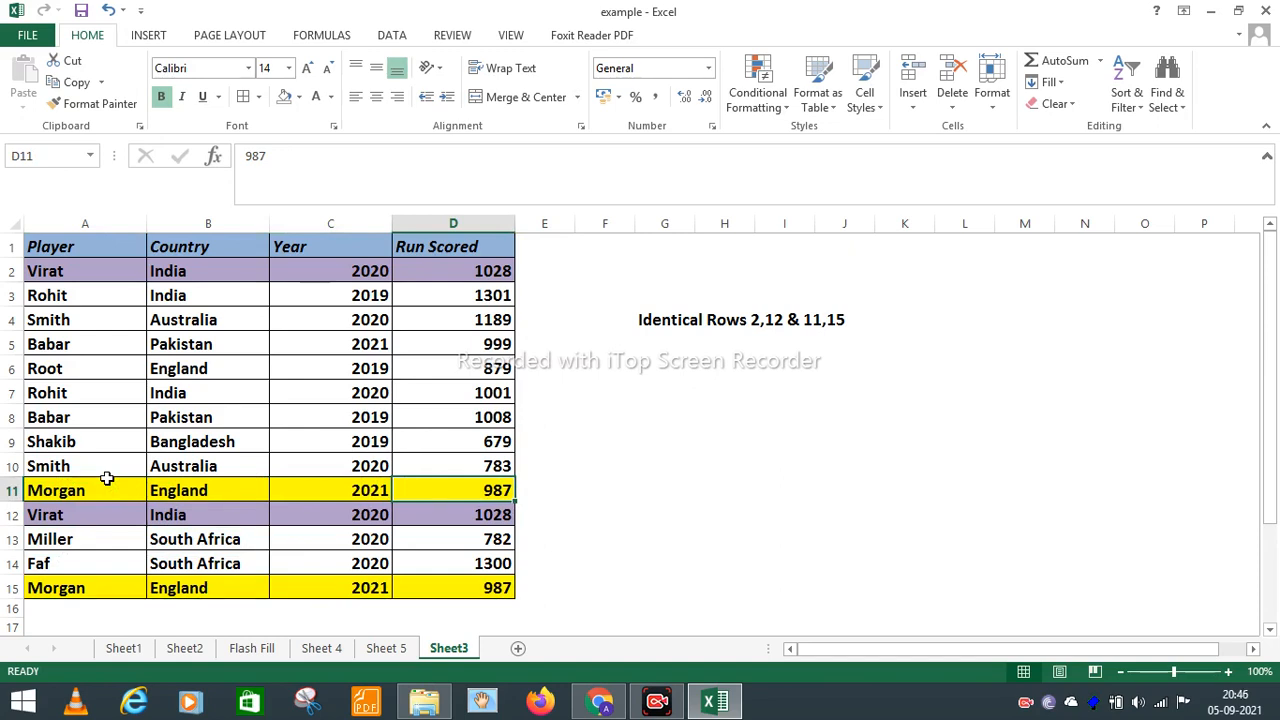
# Remove duplicate rows from the table A1:D15, matching on all four columns with headers included.
pyautogui.click(57, 243)
pyautogui.moveTo(57, 243); pyautogui.dragTo(452, 592)
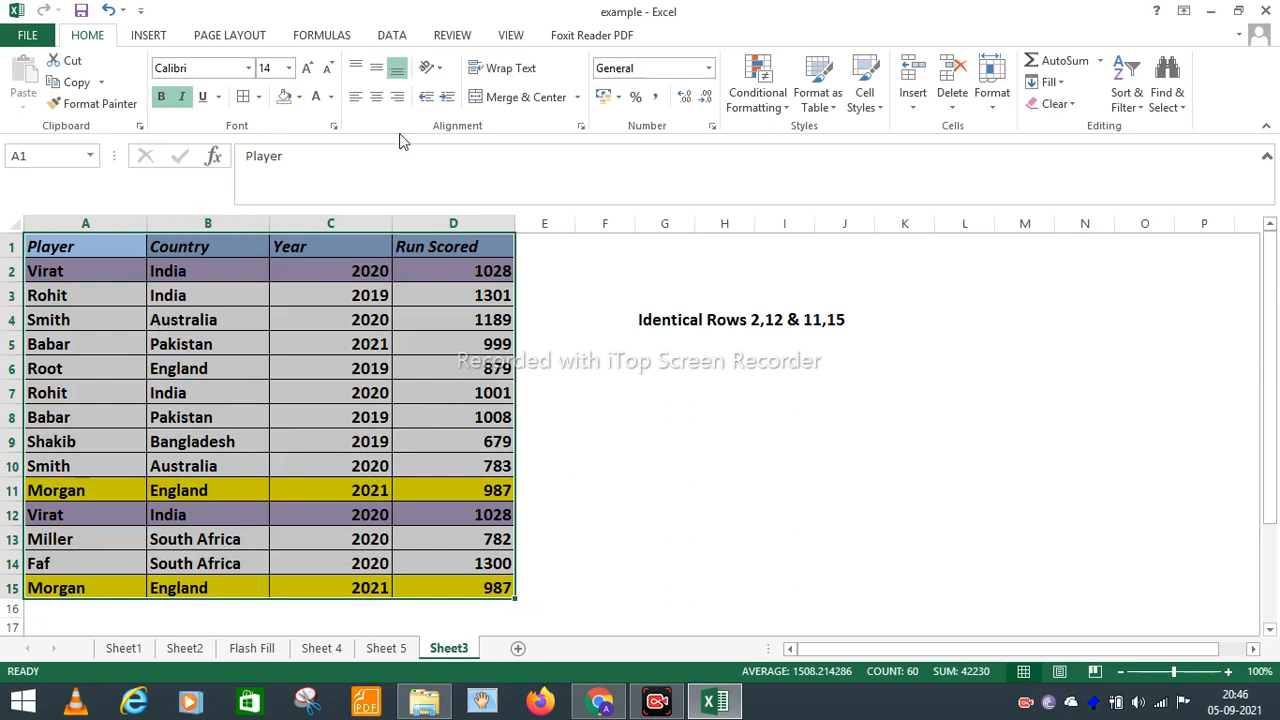
pyautogui.click(387, 36)
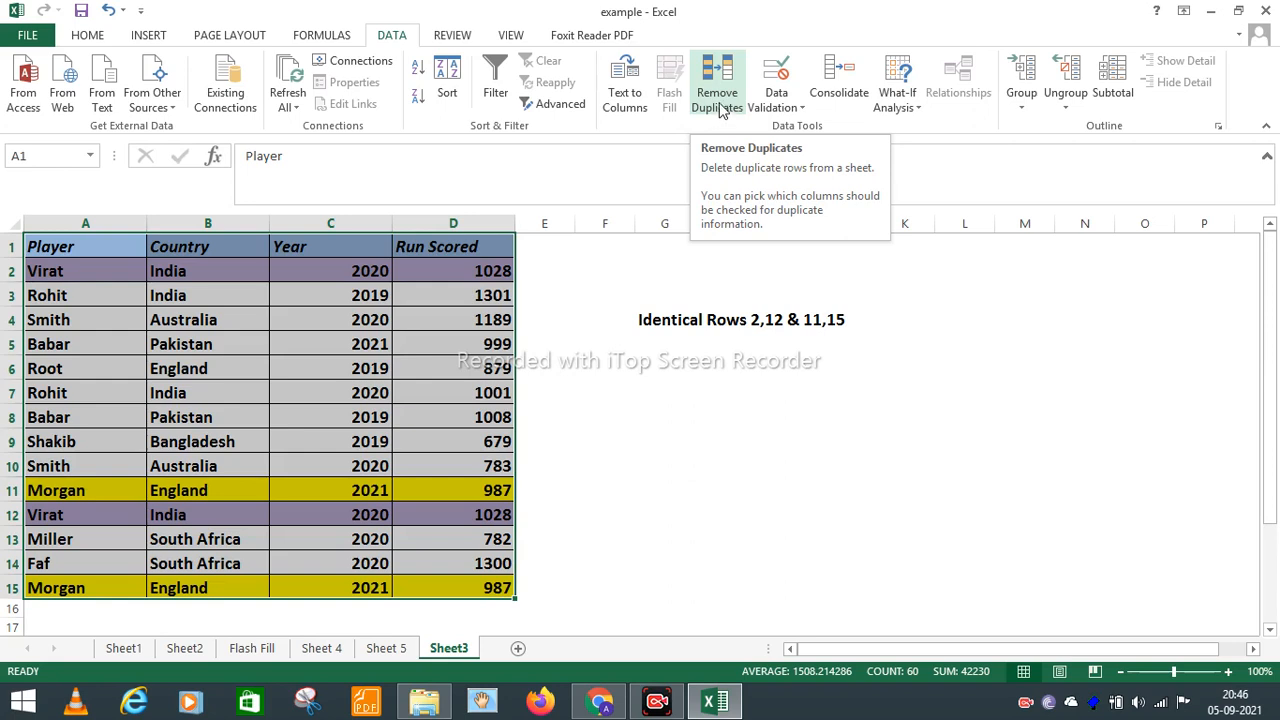
pyautogui.click(720, 110)
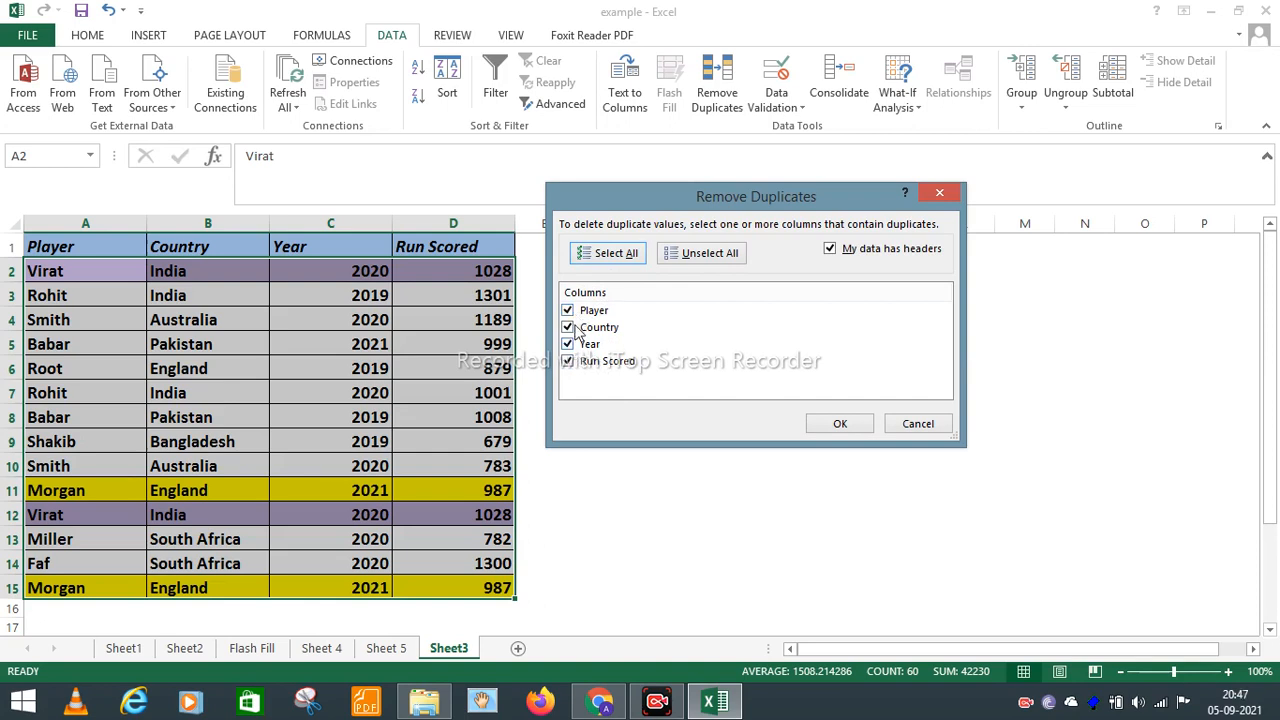
pyautogui.click(840, 424)
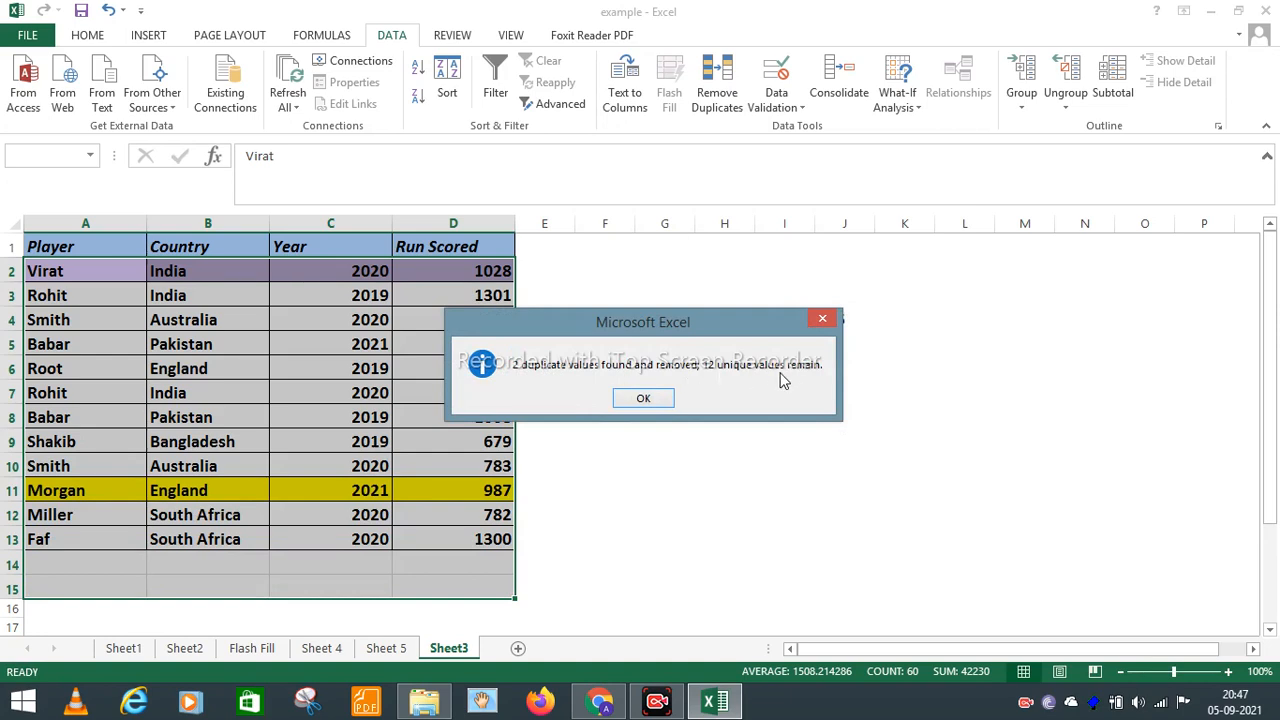
pyautogui.click(645, 397)
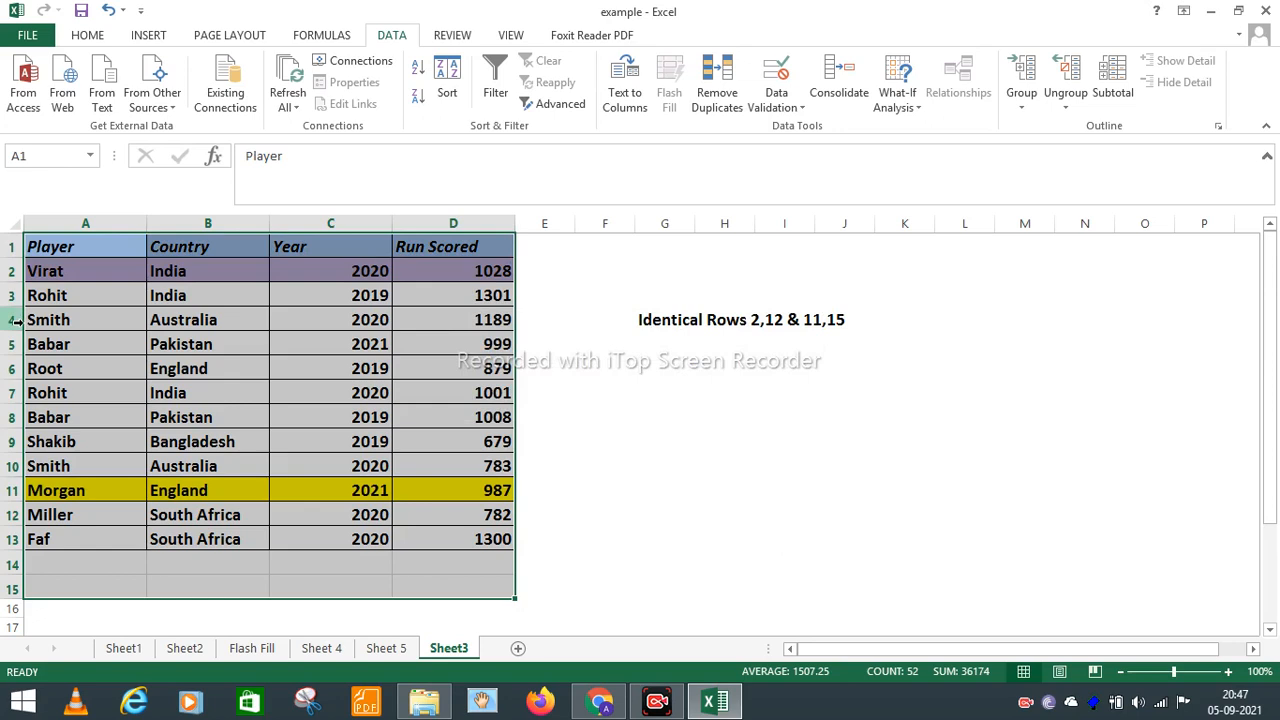
pyautogui.click(57, 275)
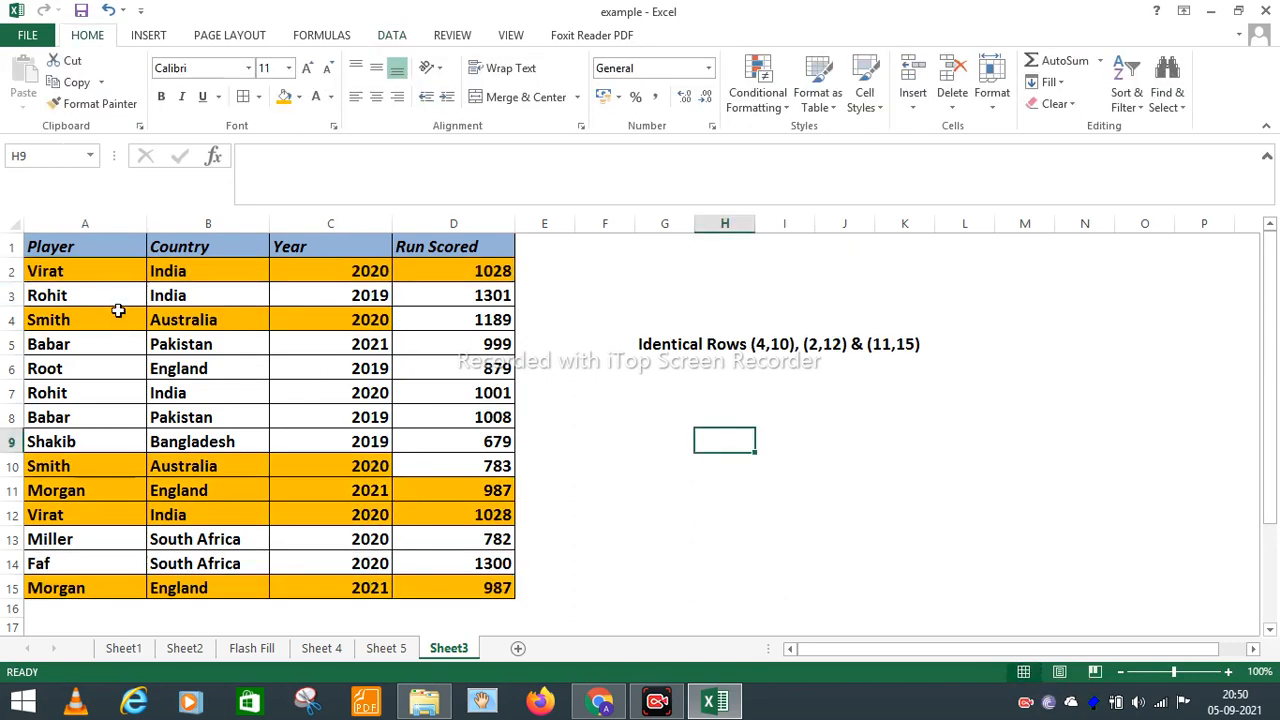
# Compare the orange rows 2 and 12, and rows 11 and 15, in the table.
pyautogui.click(71, 274)
pyautogui.press('Right')
pyautogui.press('Right')
pyautogui.press('Right')
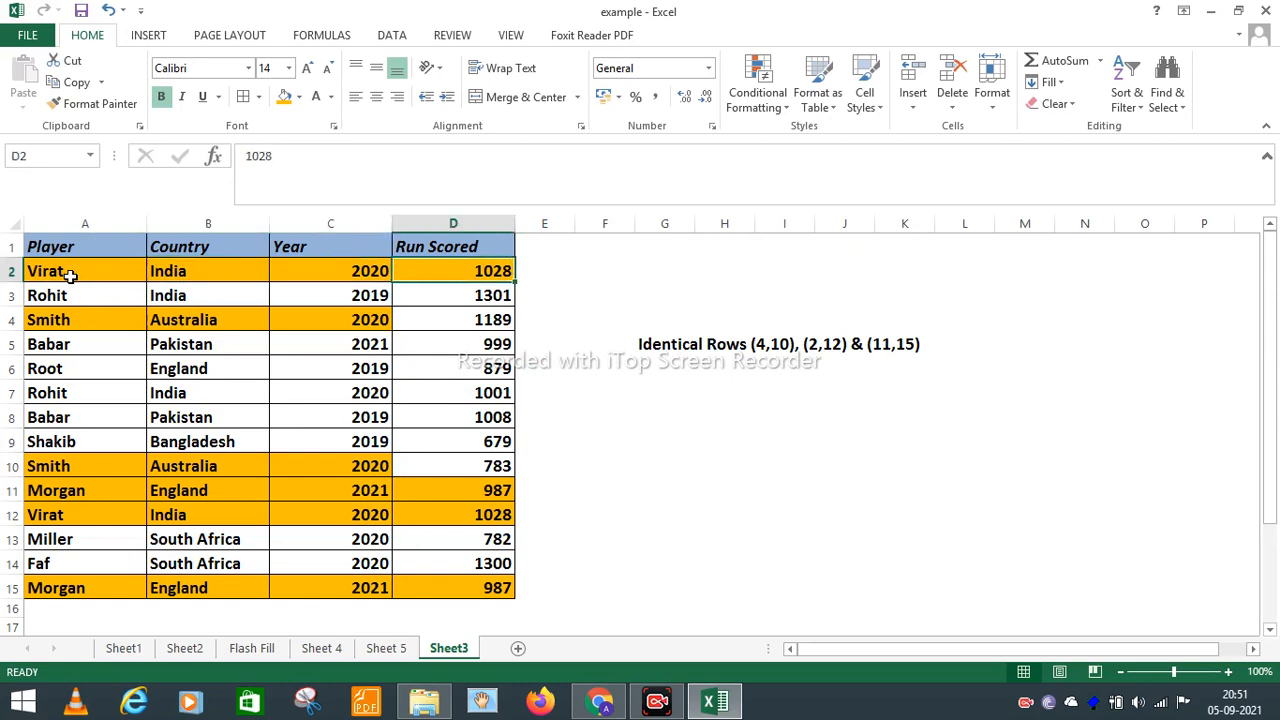
pyautogui.click(48, 516)
pyautogui.hotkey('shift', 'Right')
pyautogui.hotkey('shift', 'Right')
pyautogui.hotkey('shift', 'Right')
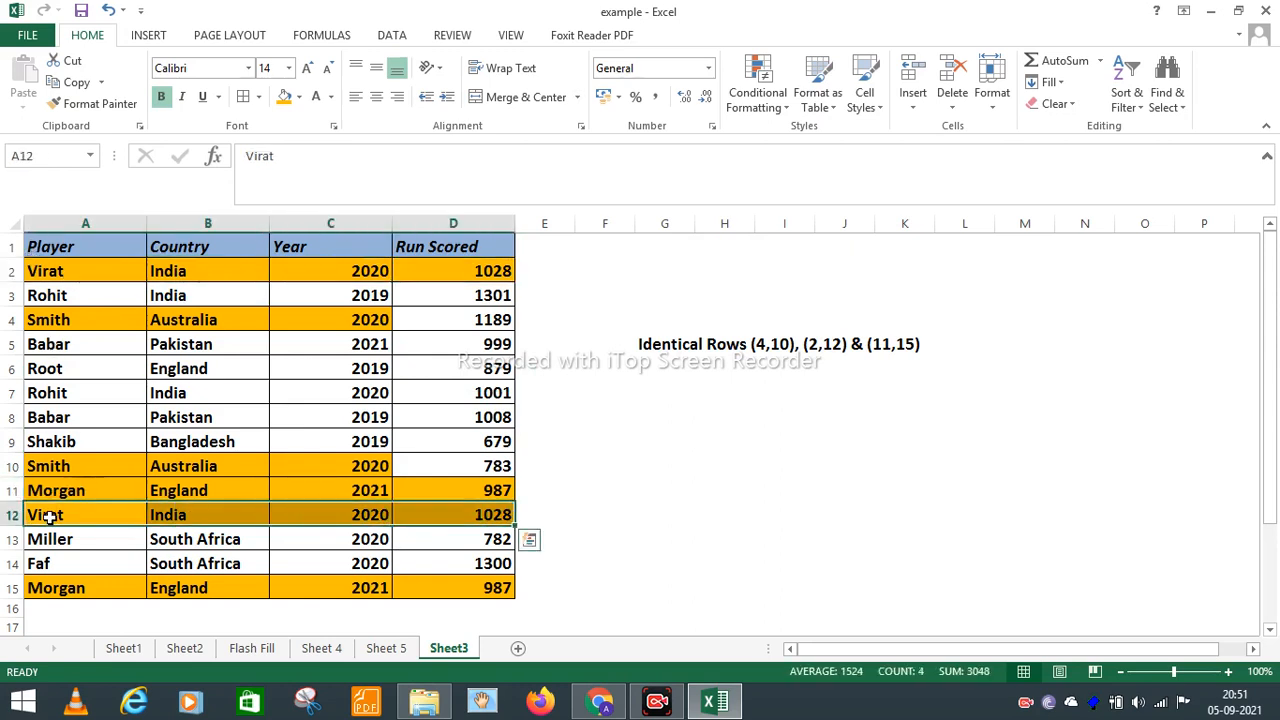
pyautogui.press('Up')
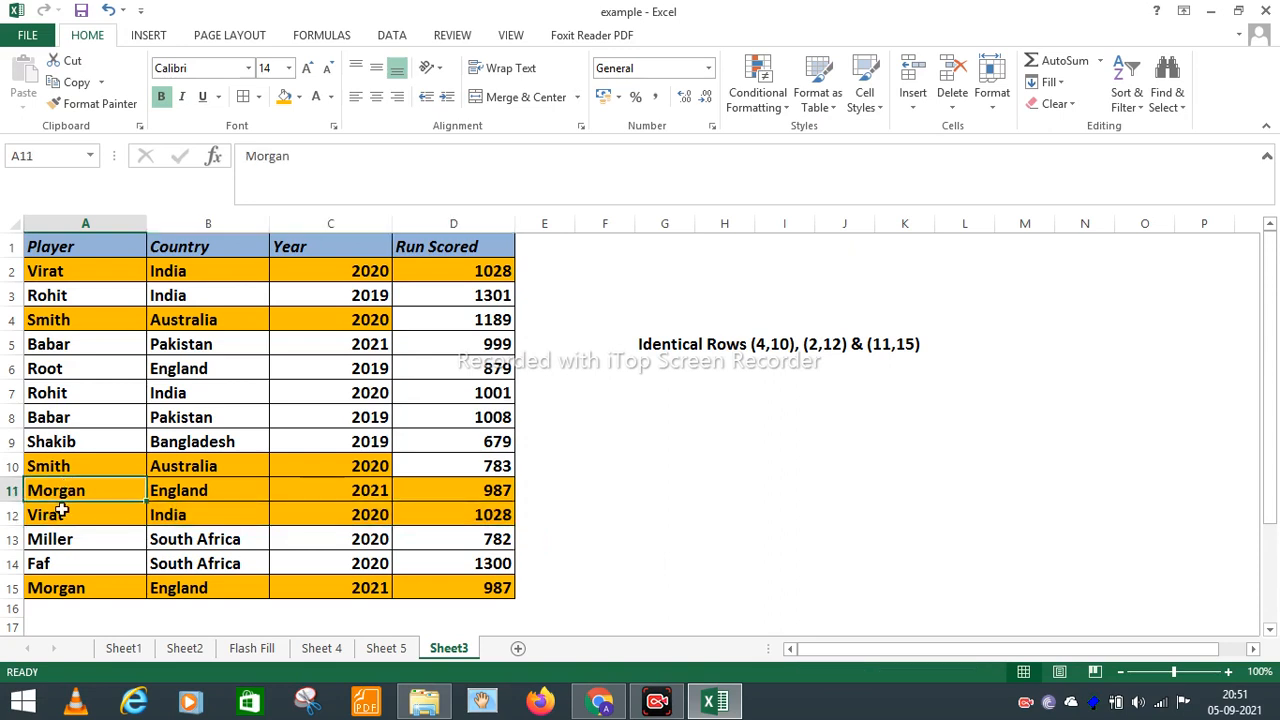
pyautogui.click(53, 588)
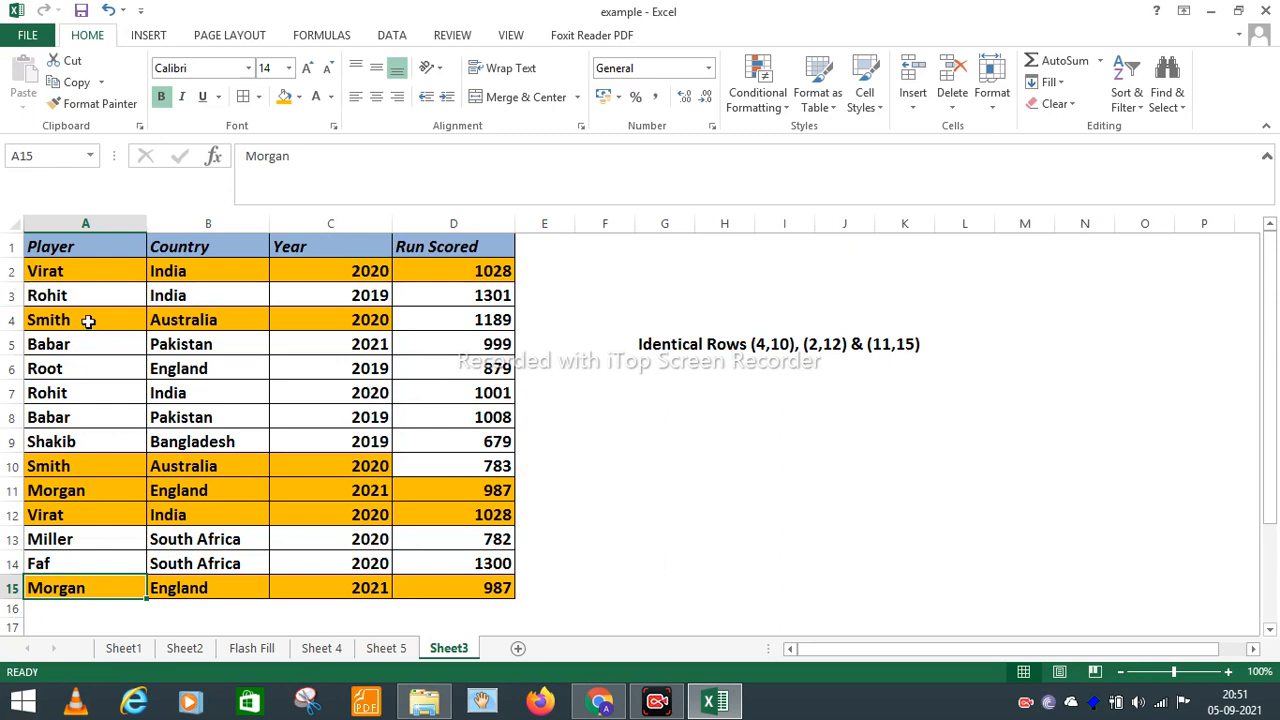
# Compare rows 4 and 10 across Player, Country and Year, and check their Run Scored values.
pyautogui.click(88, 321)
pyautogui.hotkey('shift', 'Right')
pyautogui.hotkey('shift', 'Right')
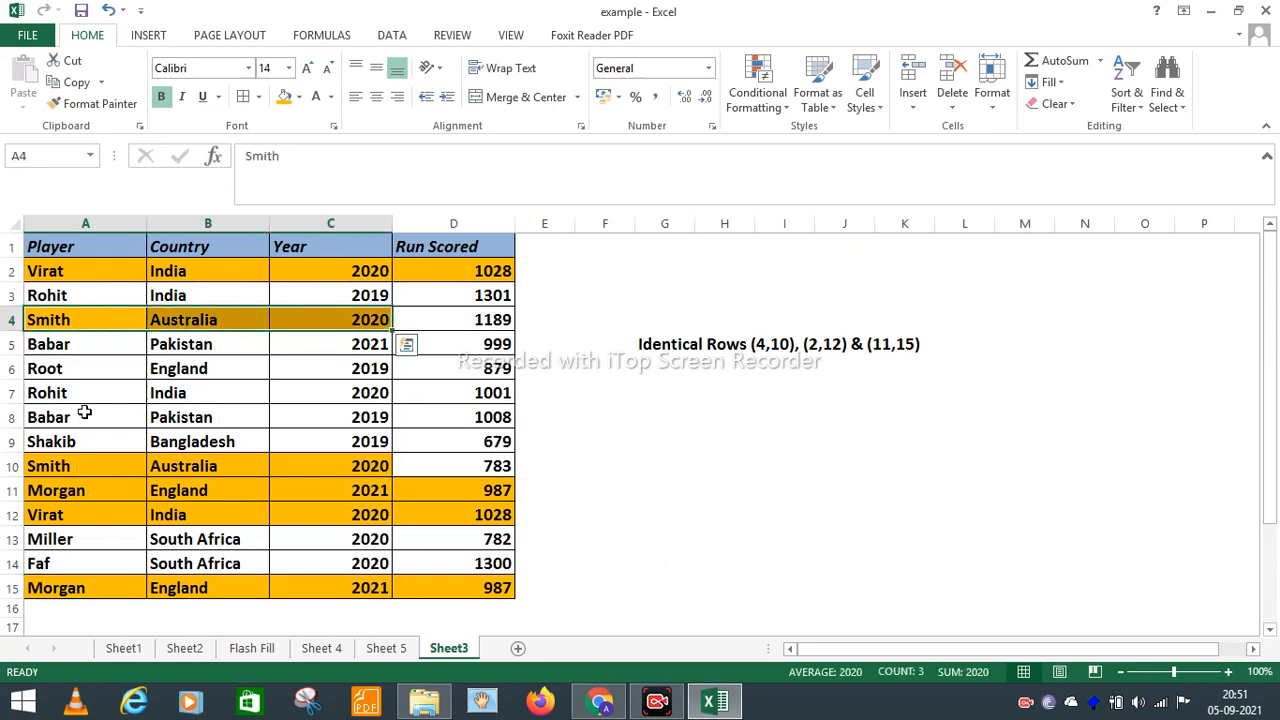
pyautogui.click(66, 465)
pyautogui.hotkey('shift', 'Right')
pyautogui.hotkey('shift', 'Right')
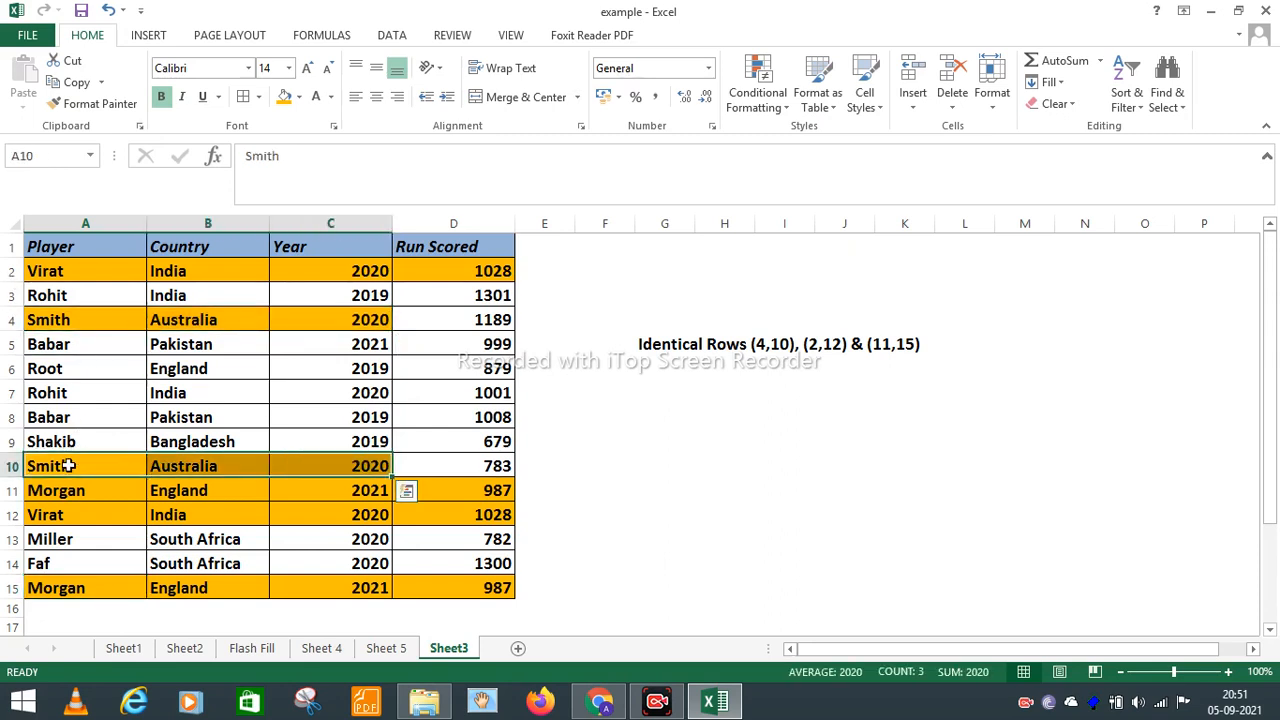
pyautogui.click(448, 318)
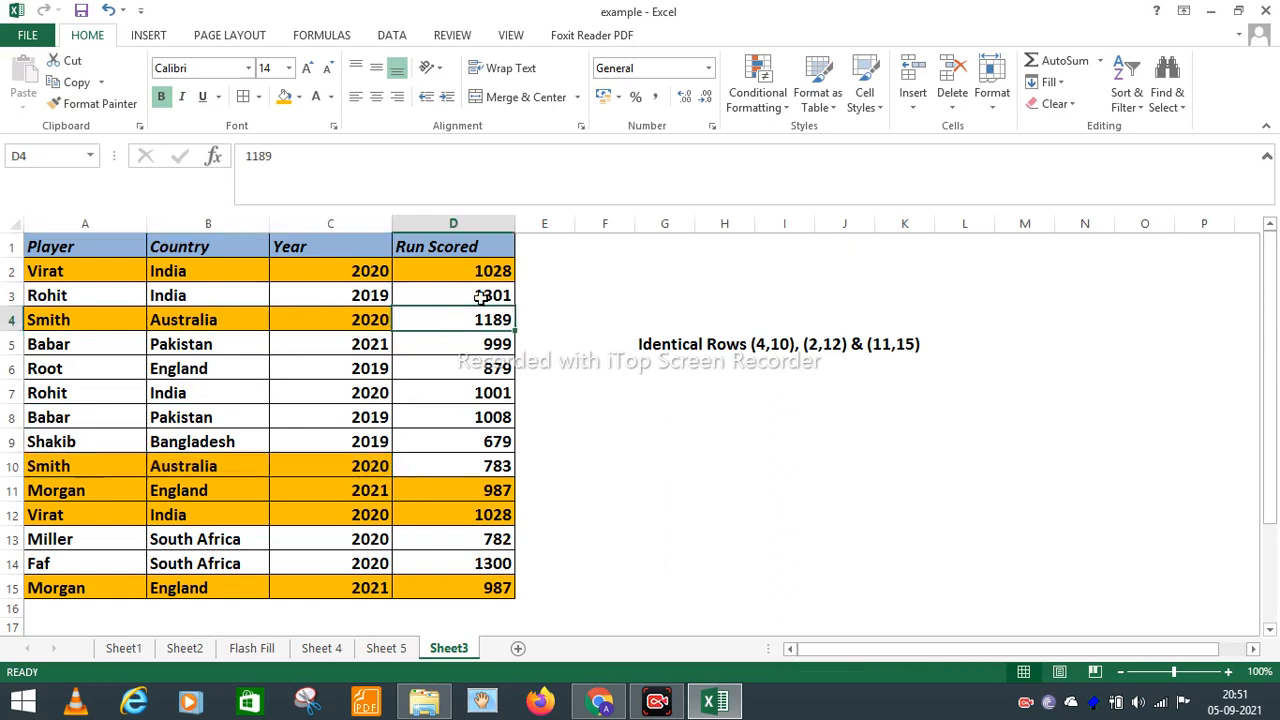
pyautogui.click(470, 465)
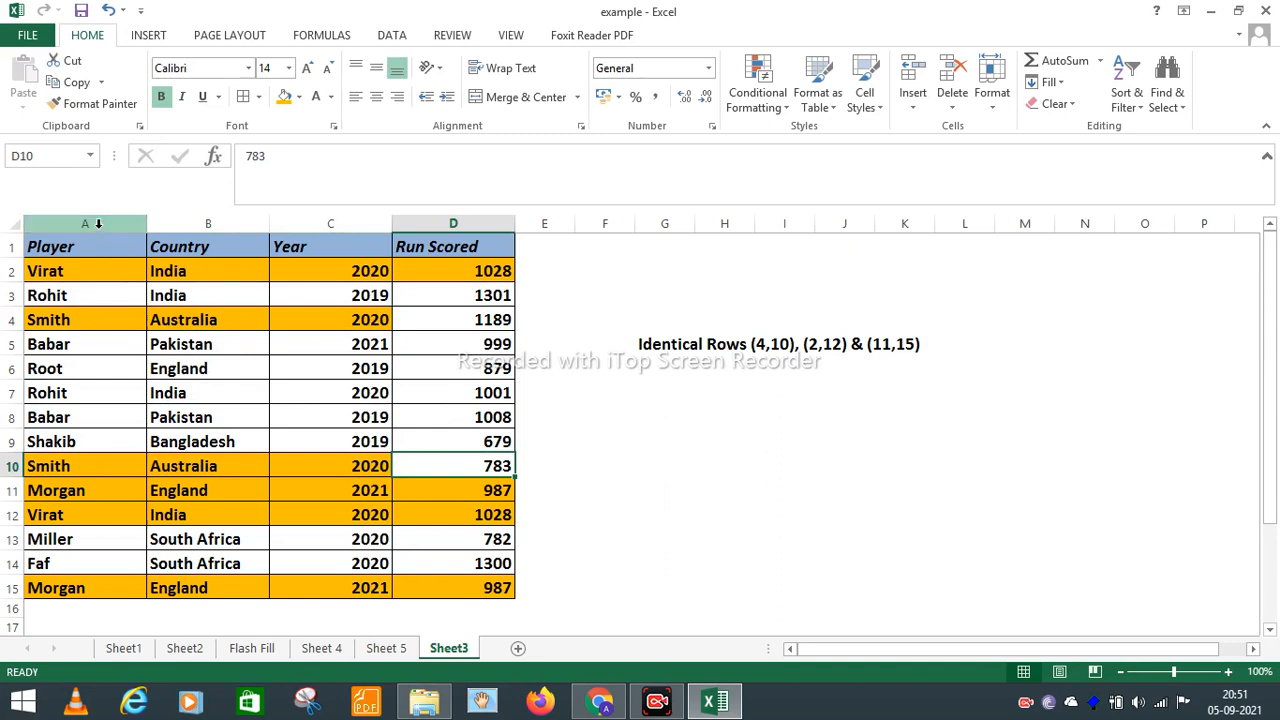
# Remove duplicate rows from A1:D15 matching only on Player, Country and Year, excluding Run Scored, and check the remaining highlighted rows.
pyautogui.moveTo(98, 224); pyautogui.dragTo(508, 224)
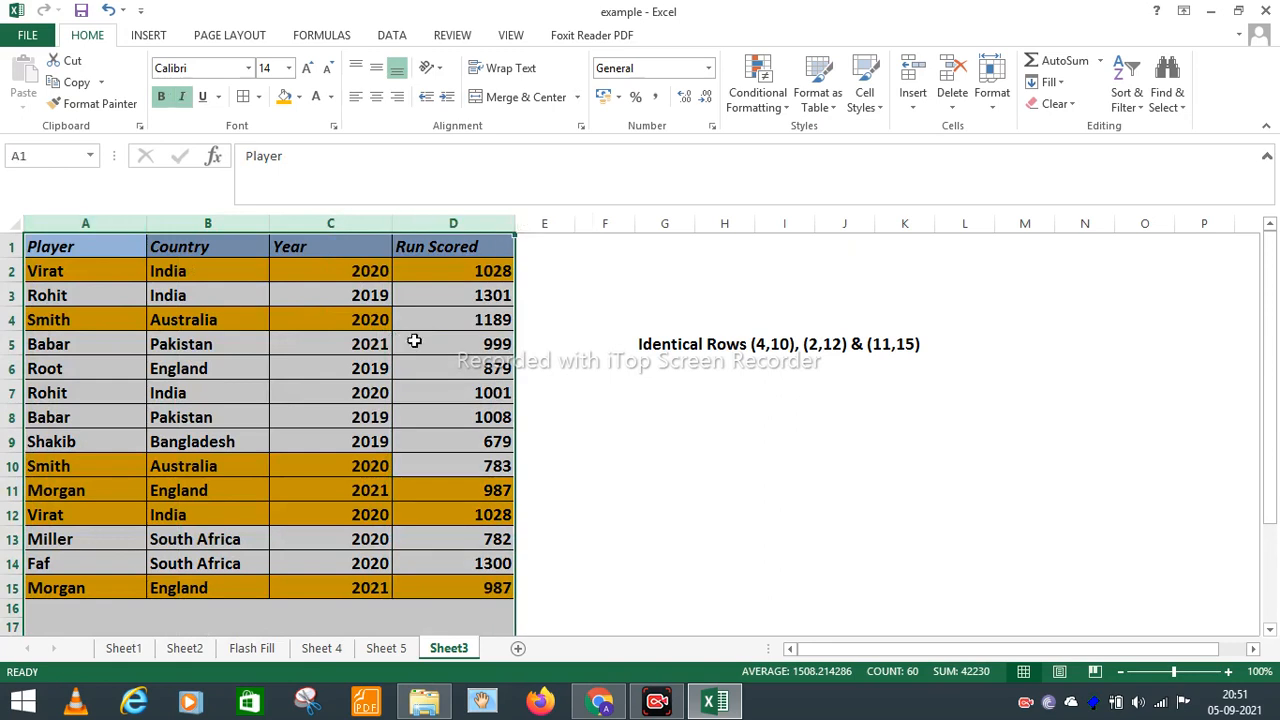
pyautogui.click(661, 466)
pyautogui.moveTo(106, 246); pyautogui.dragTo(463, 580)
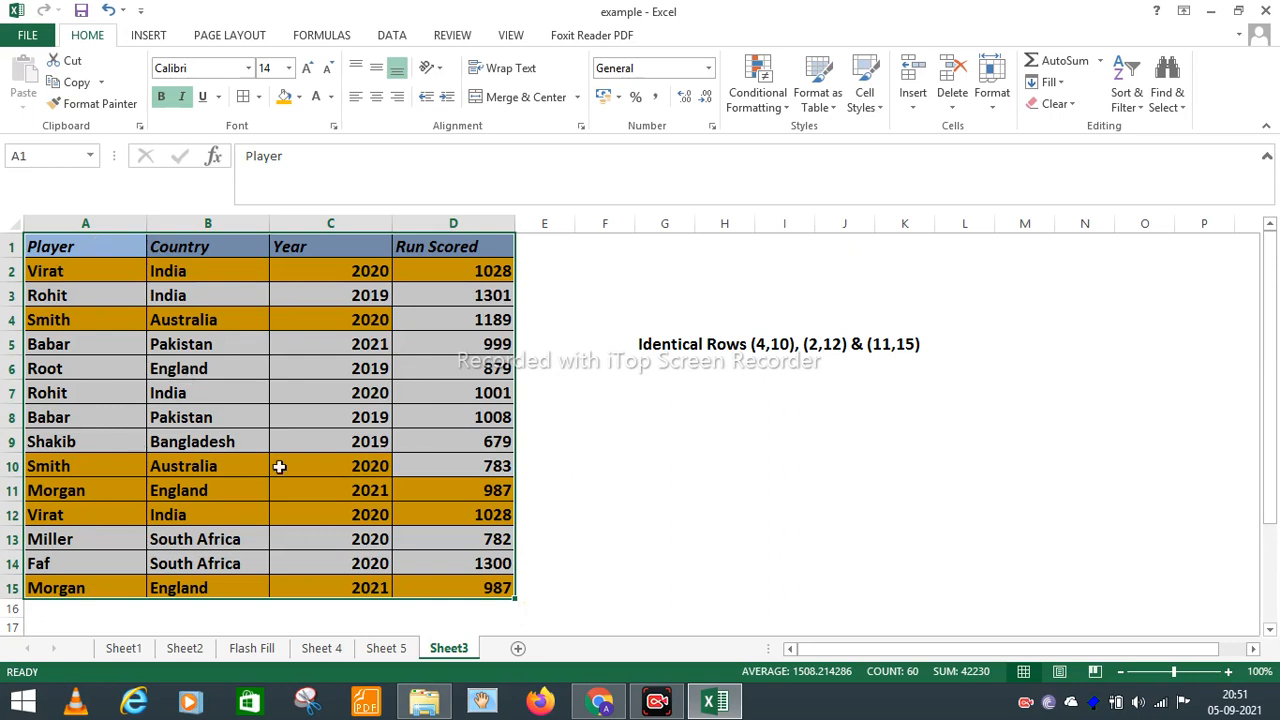
pyautogui.click(402, 36)
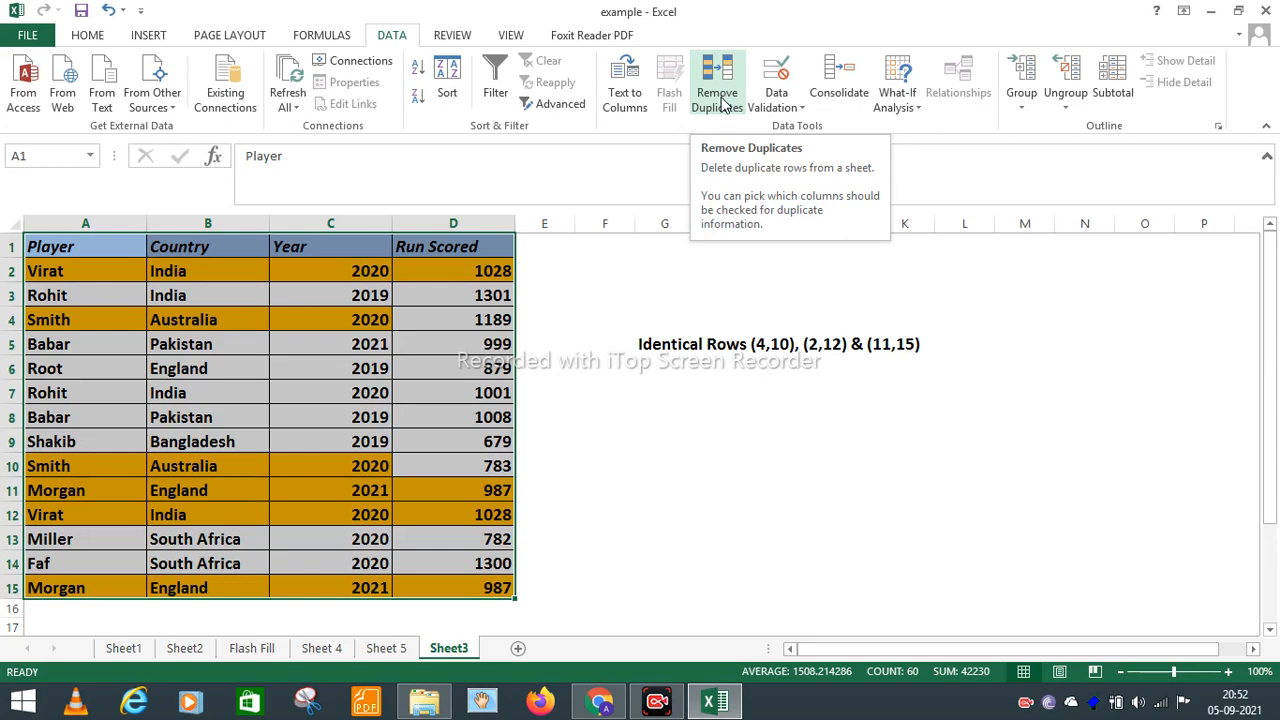
pyautogui.click(720, 100)
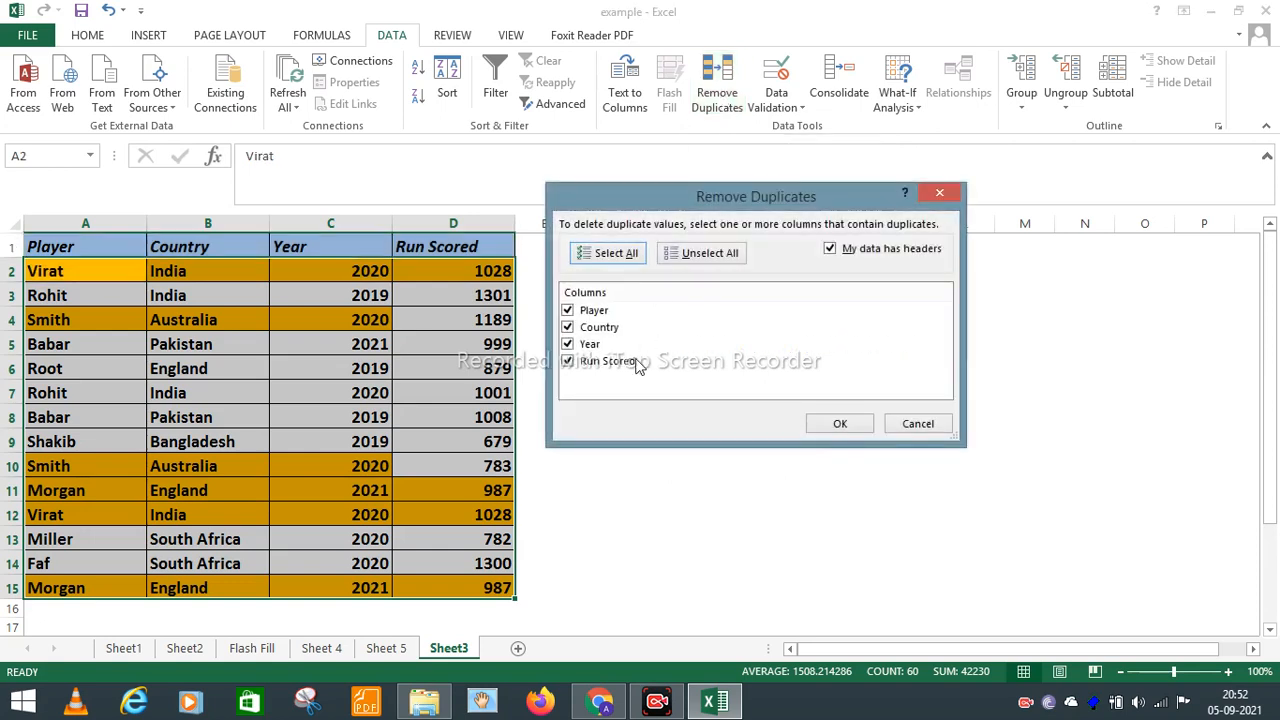
pyautogui.click(568, 362)
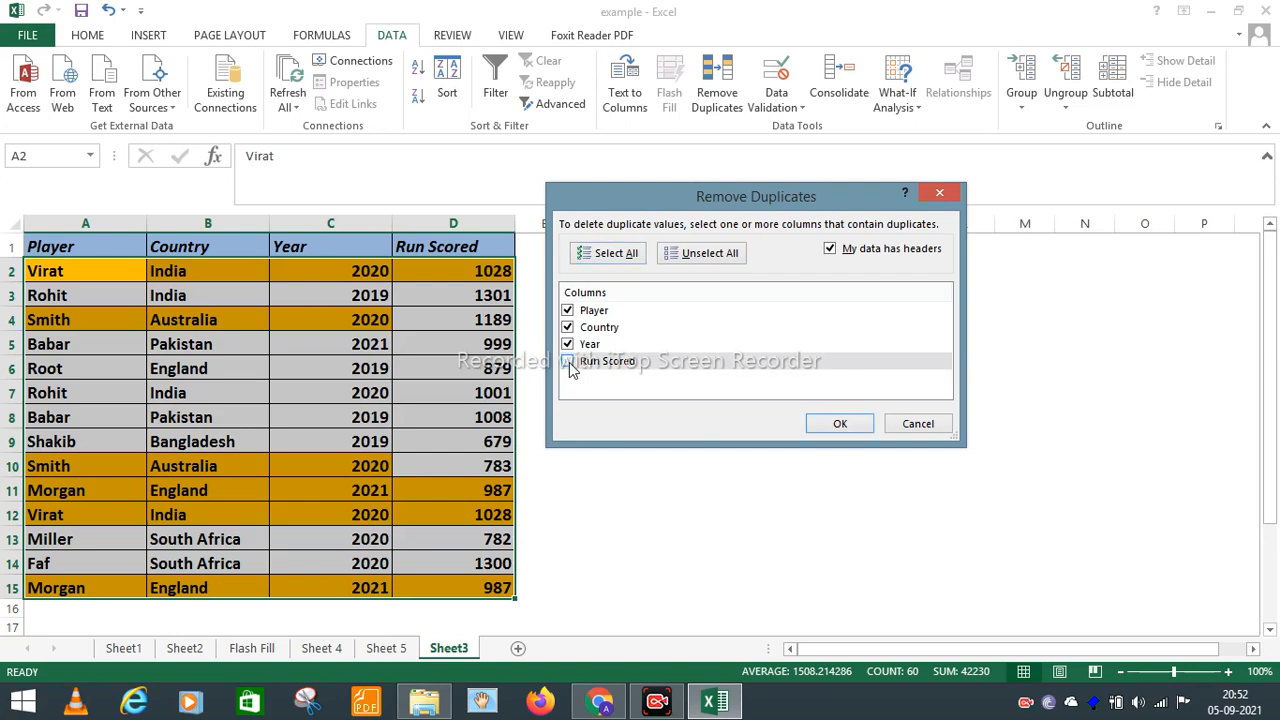
pyautogui.click(840, 425)
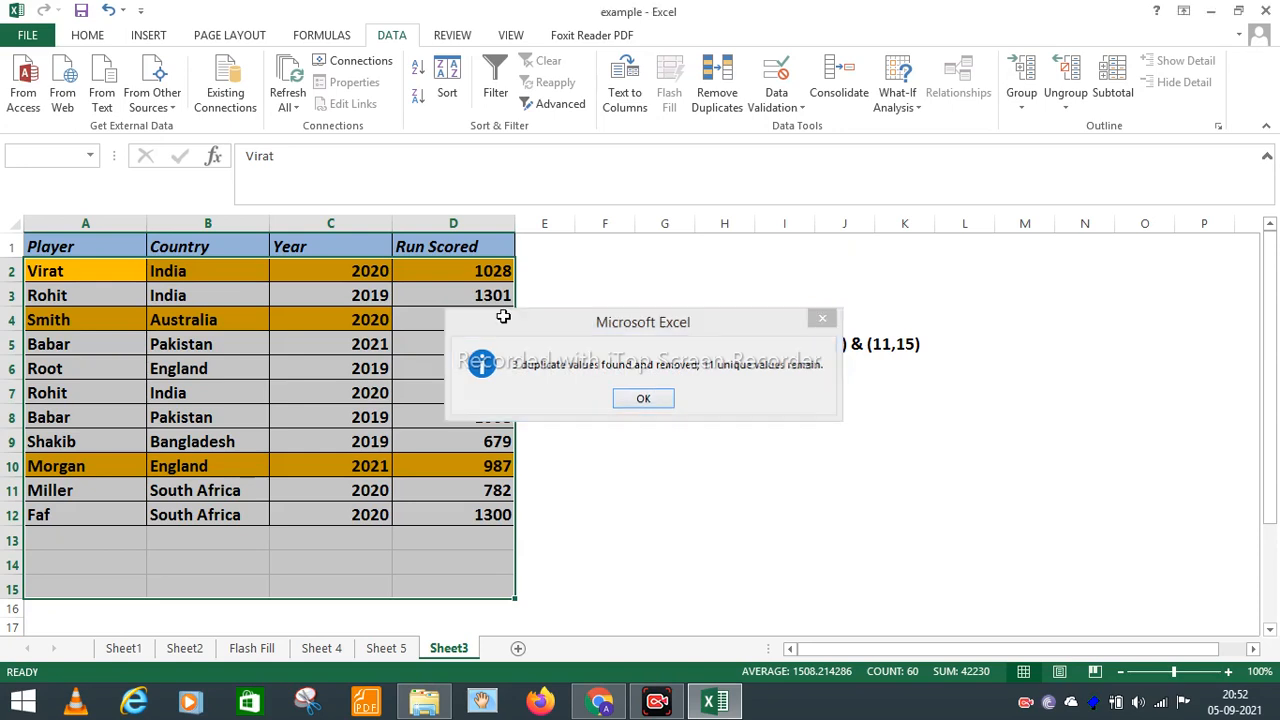
pyautogui.click(820, 322)
pyautogui.click(97, 273)
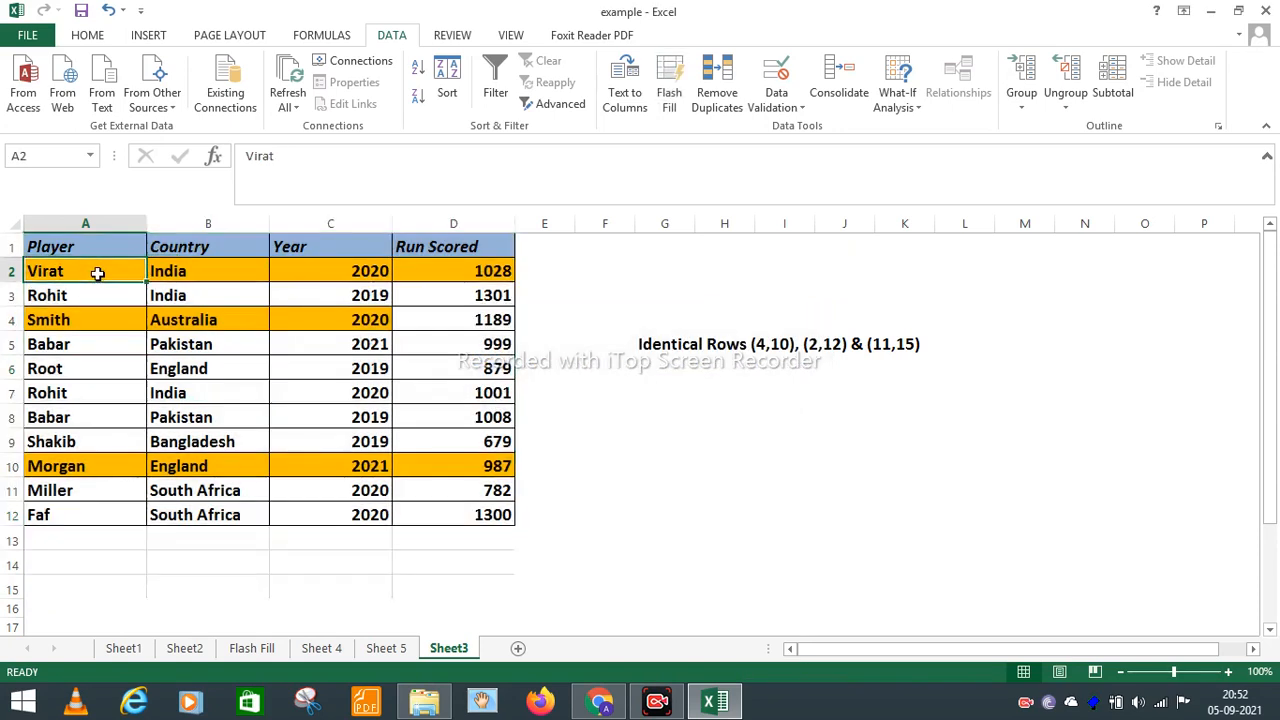
pyautogui.click(70, 318)
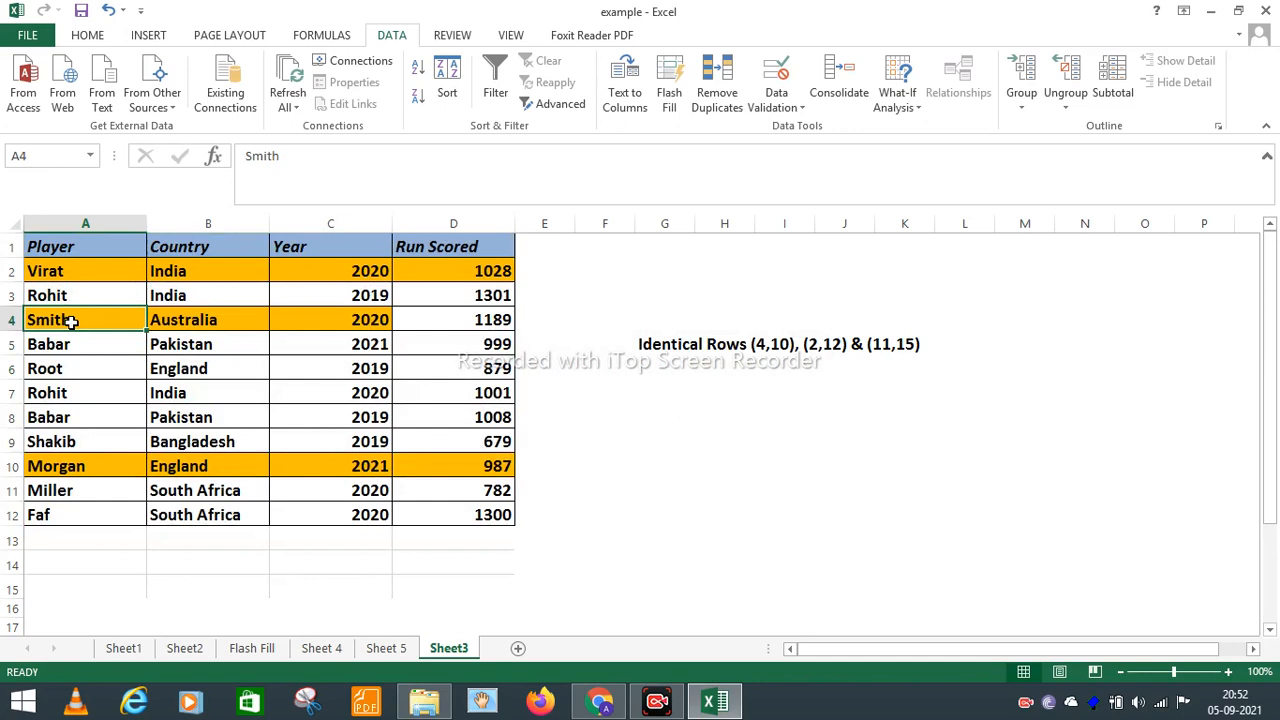
pyautogui.click(70, 462)
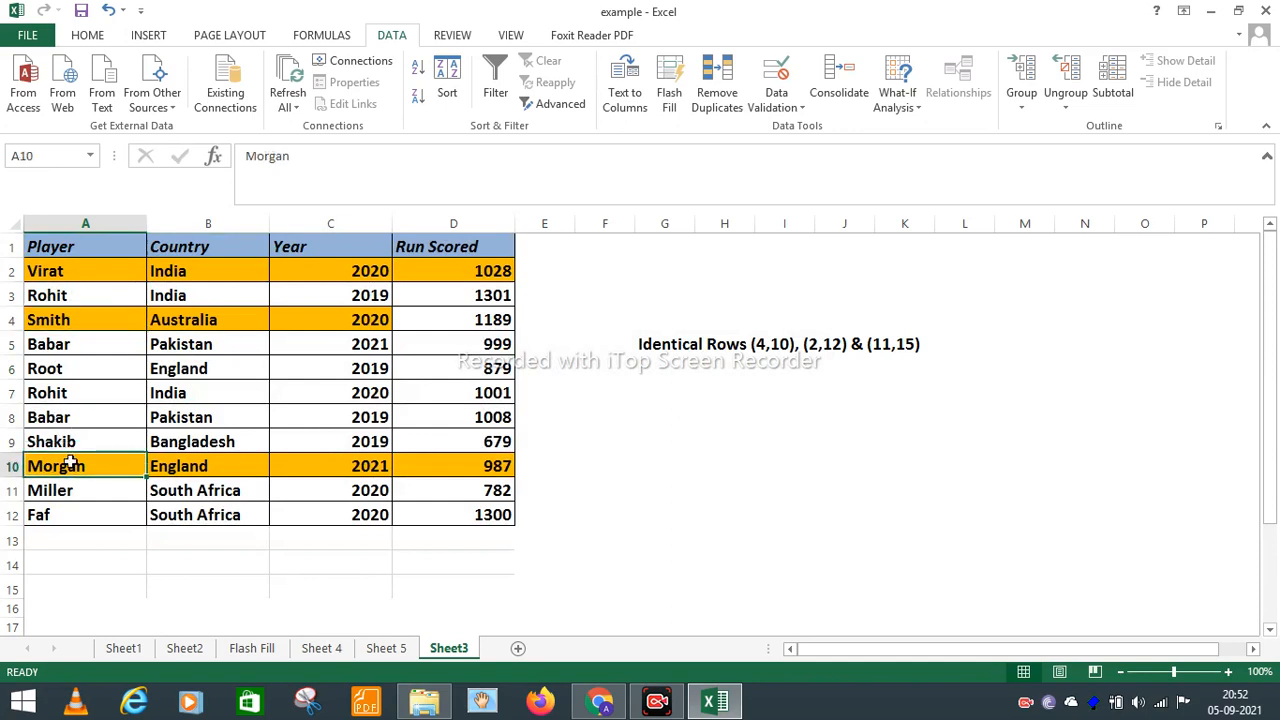